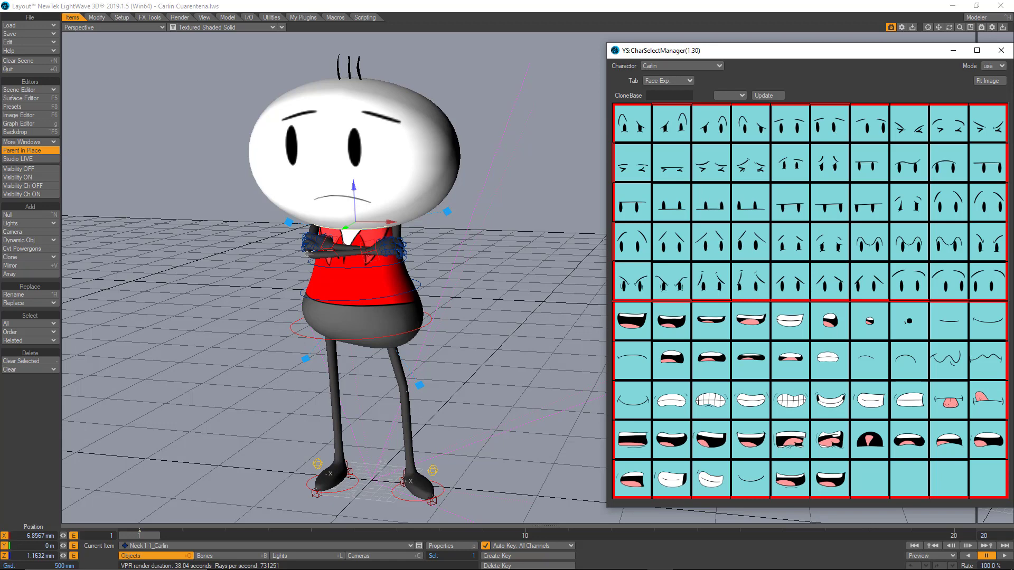
Apply a first-row eye expression and an open-mouth shape from the Face Exp. set to the Carlin character.
left_click(876, 128)
left_click(660, 318)
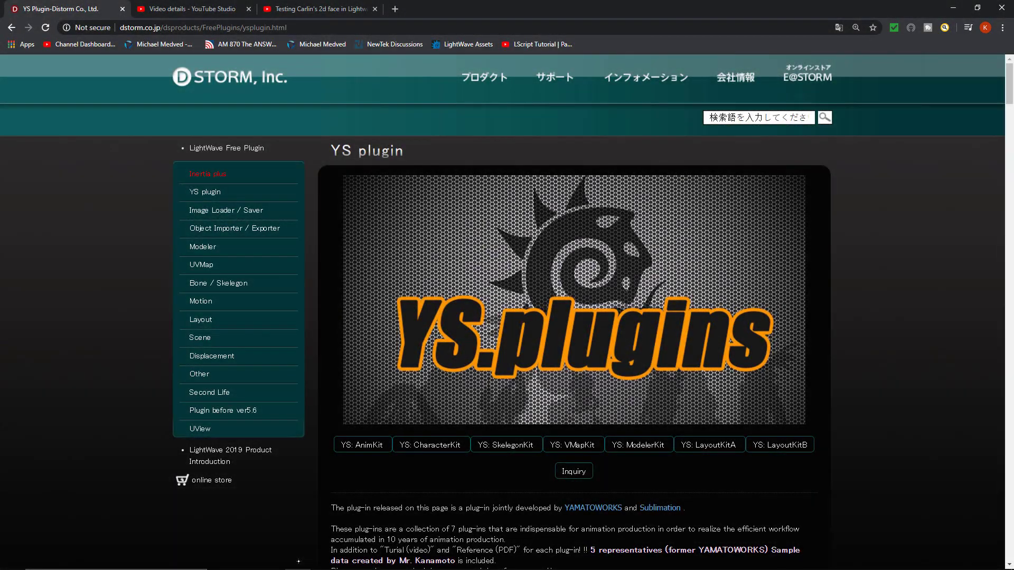
Switch to the browser and look through D-Storm's YS plugin page down to the tutorial videos.
scroll(299, 562, "down", 20)
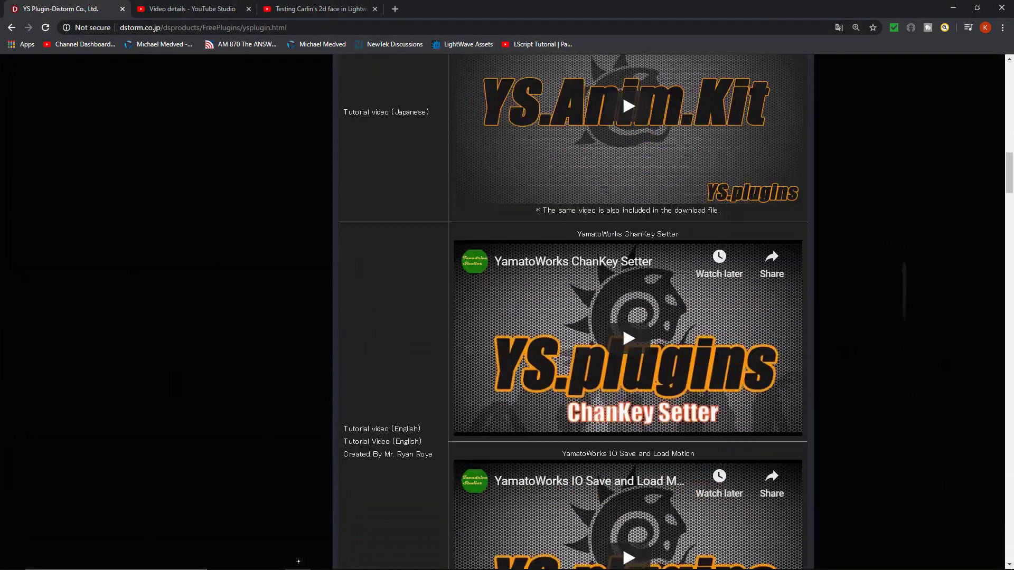
scroll(298, 562, "down", 3)
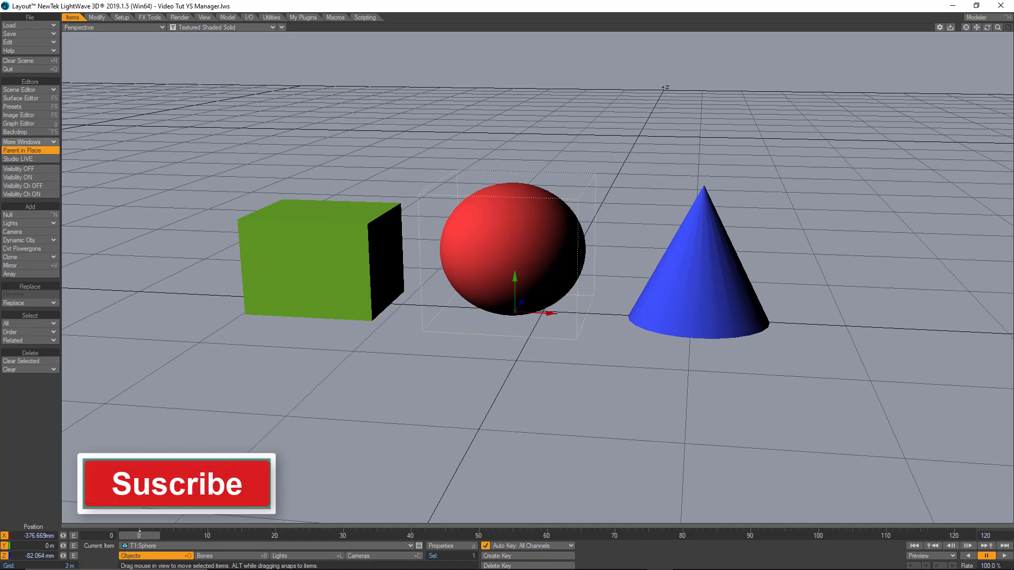
Open the Master Plugins window in LightWave Layout and add the YS:CharSelectManager plugin to the scene.
left_click(29, 141)
left_click(53, 253)
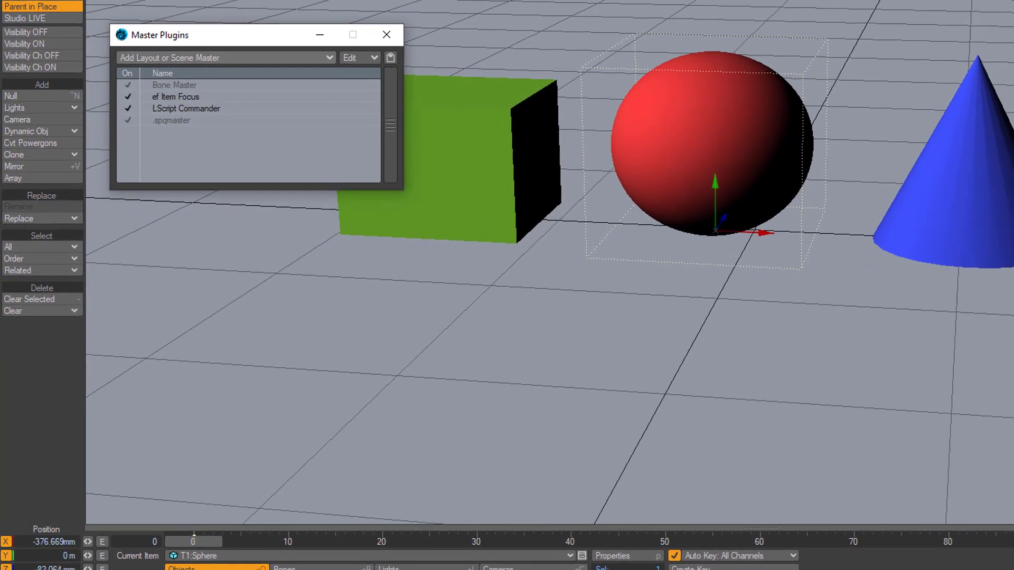
left_click(164, 187)
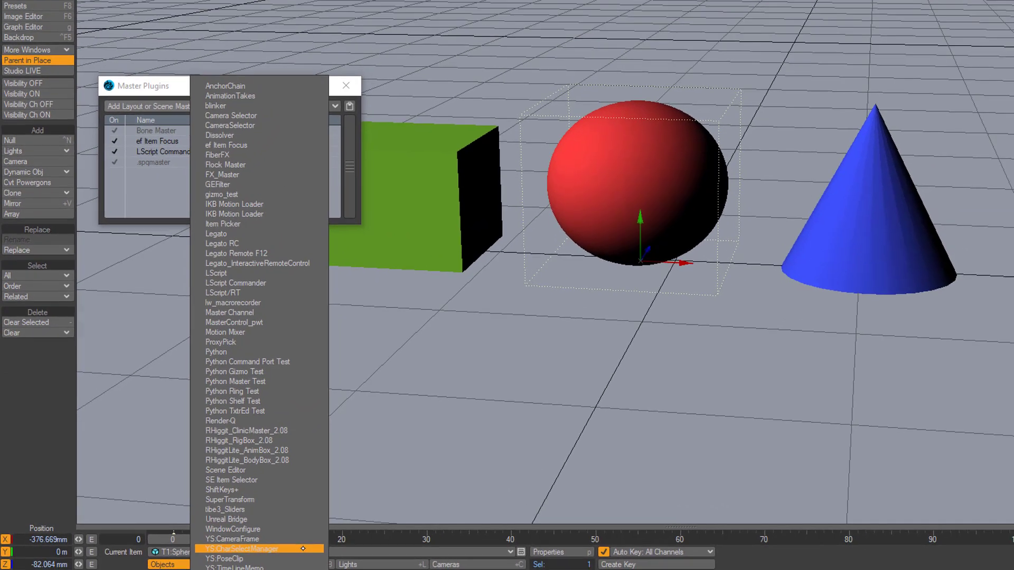
left_click(303, 549)
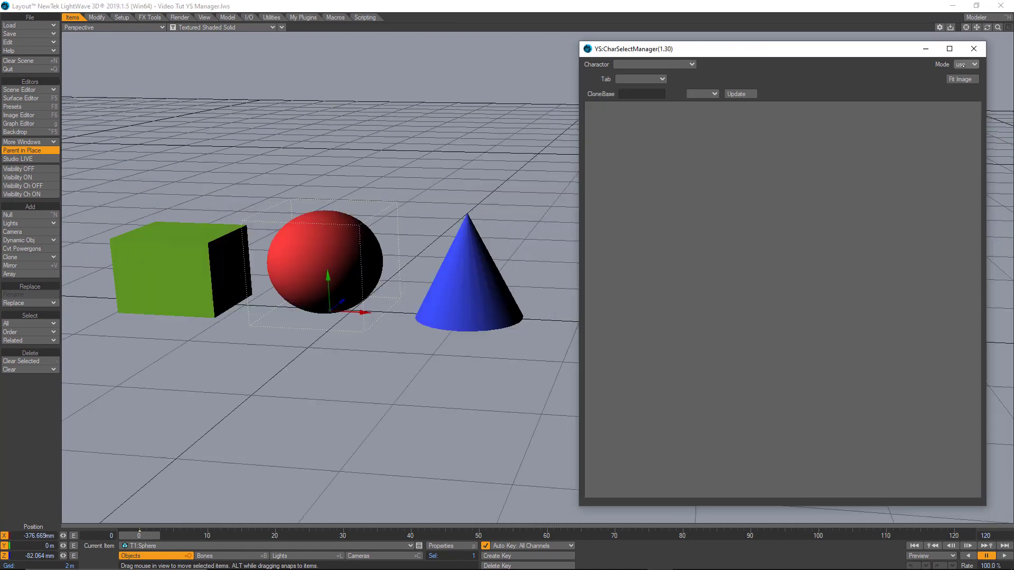
Switch YS:CharSelectManager to edit mode and create a new character with a new tab.
left_click(964, 65)
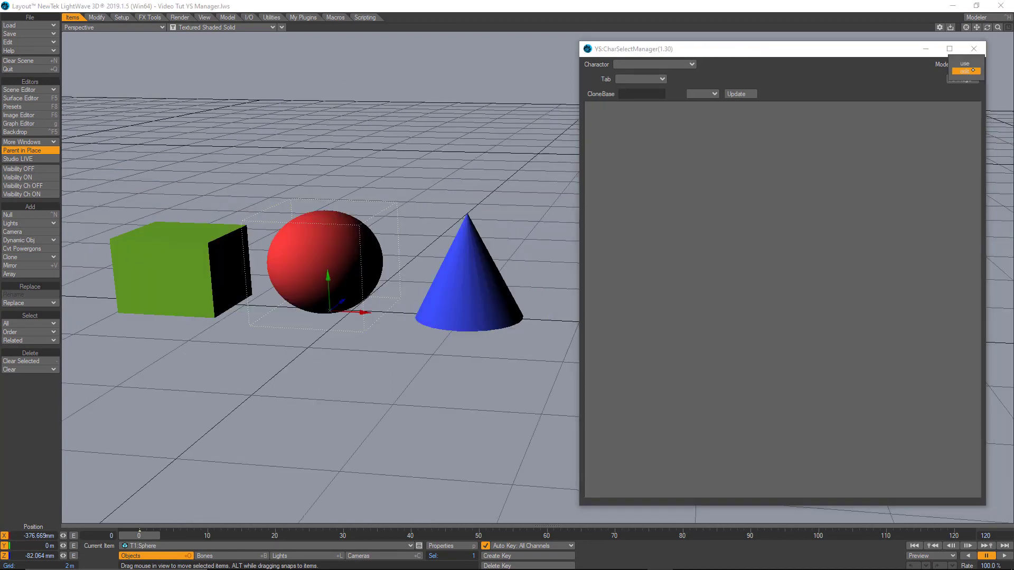
left_click(969, 72)
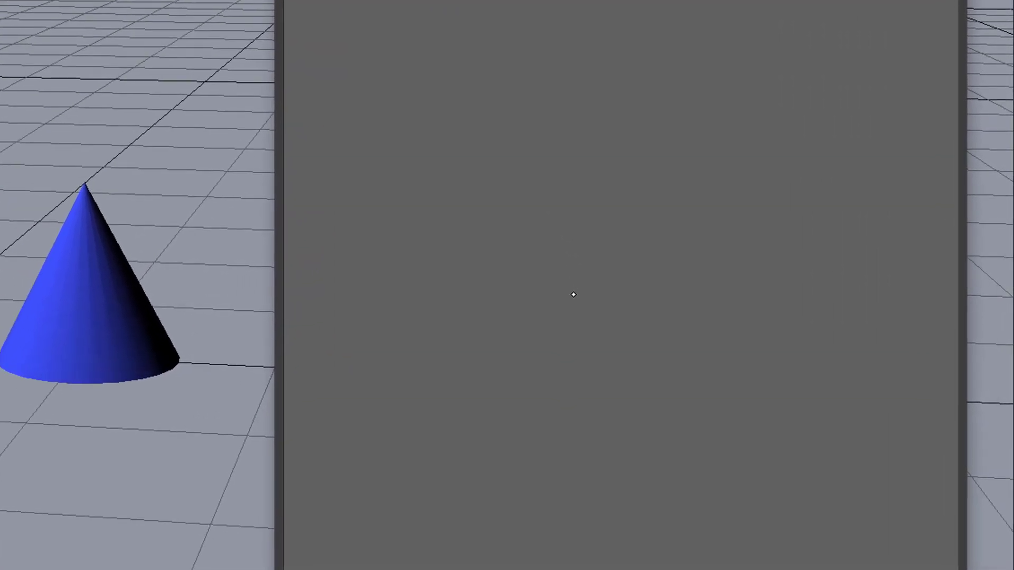
right_click(754, 277)
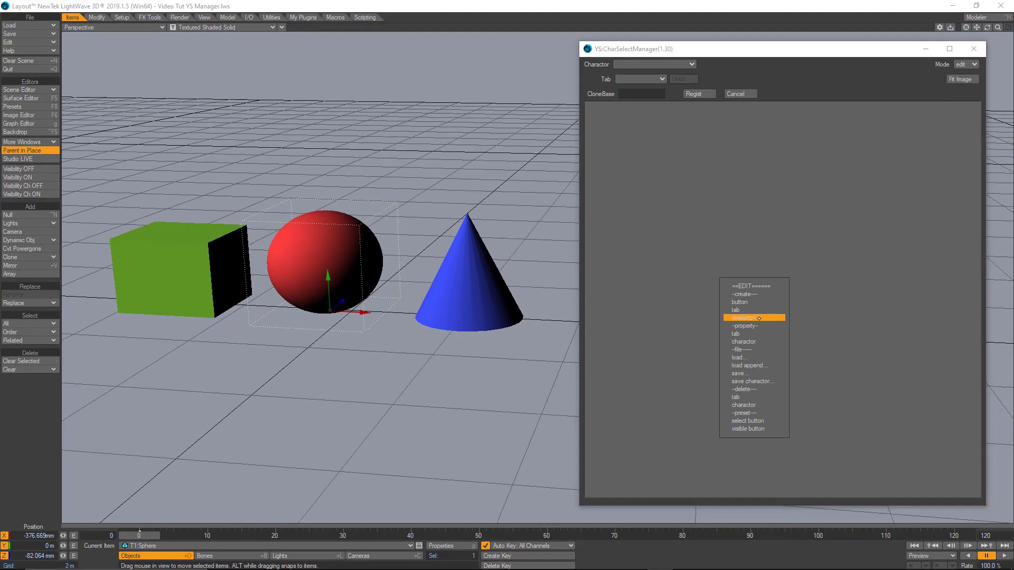
left_click(759, 318)
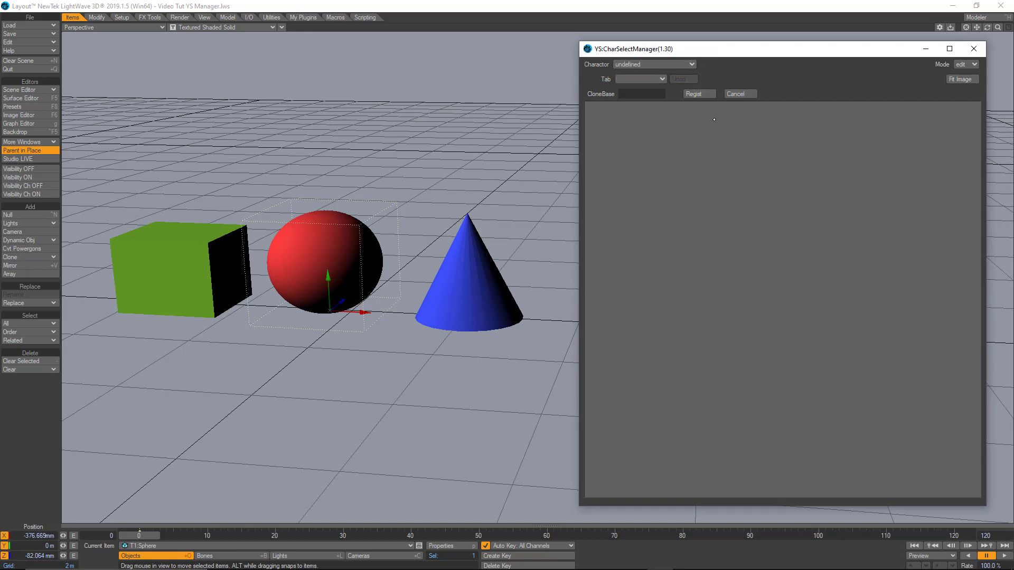
right_click(741, 239)
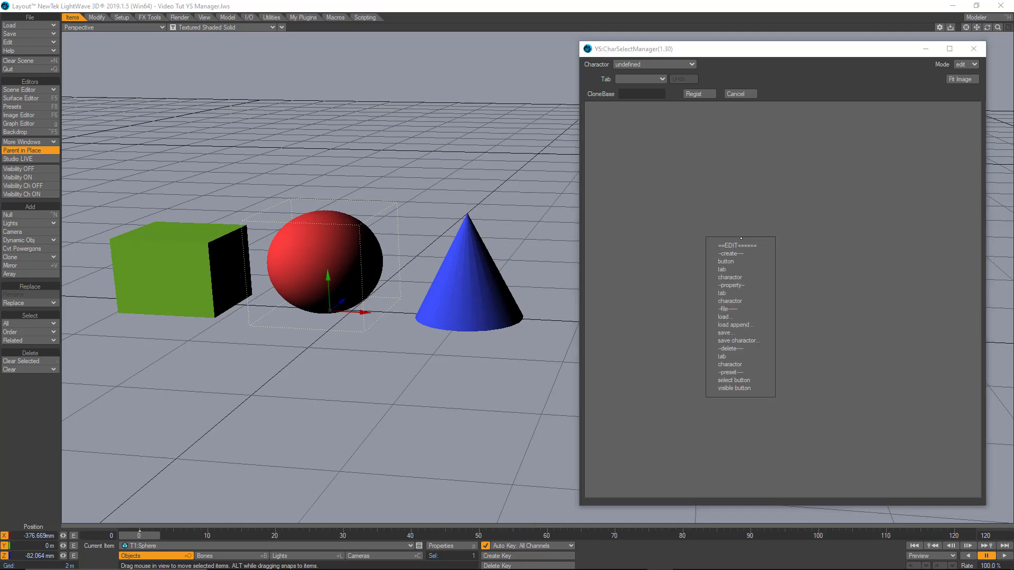
left_click(742, 271)
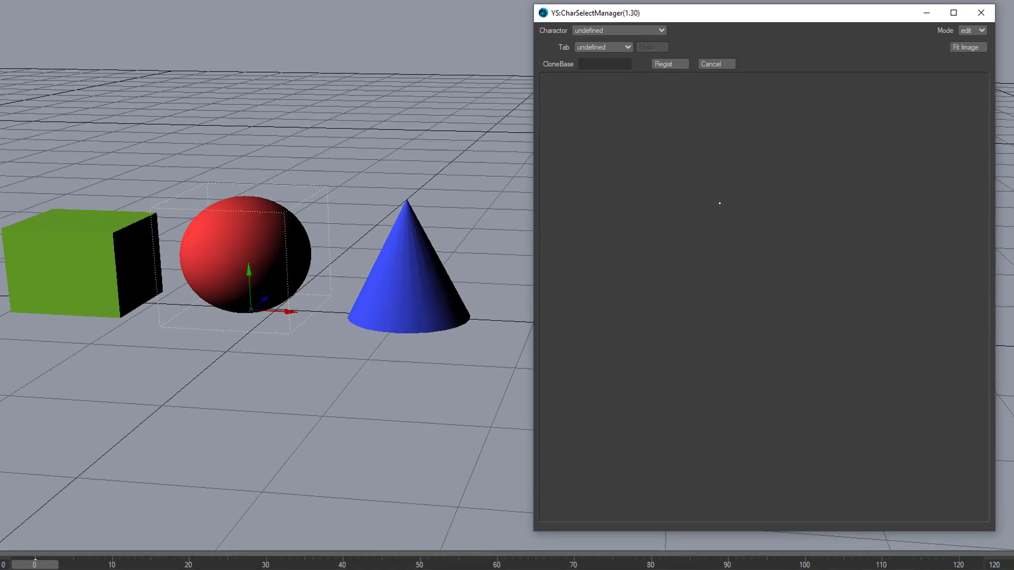
Rename the new character as My Character in its properties.
right_click(708, 216)
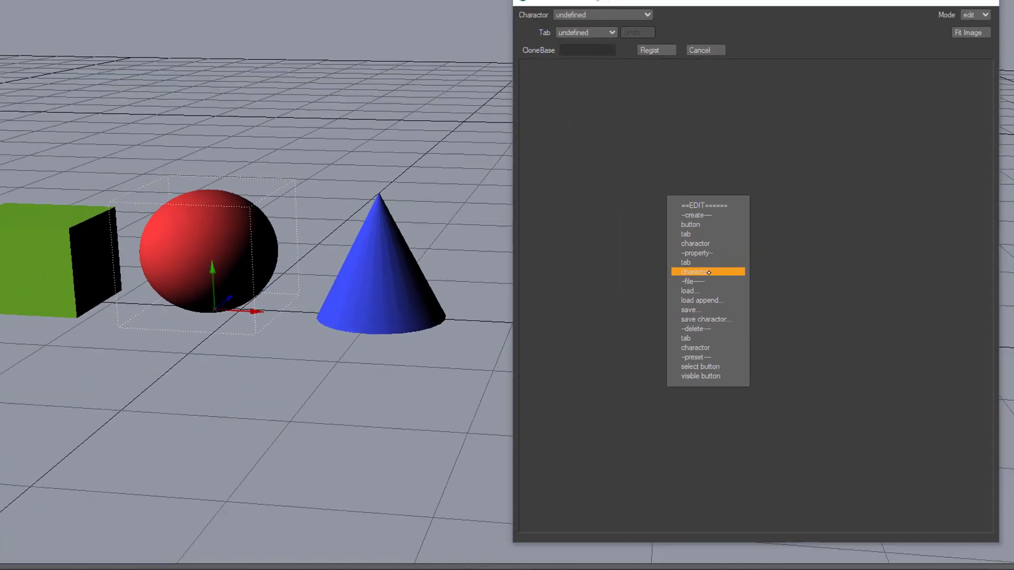
left_click(709, 272)
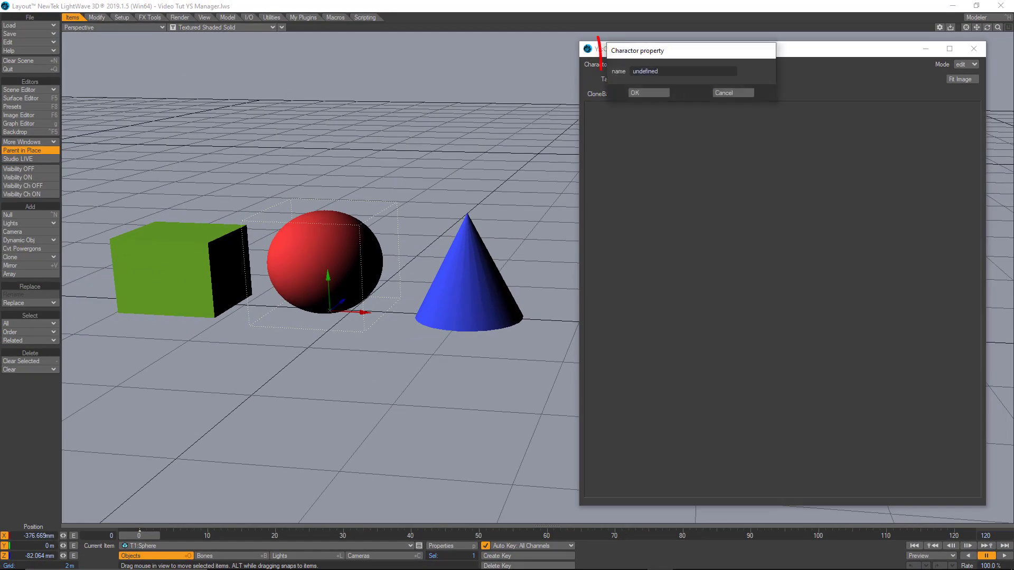
left_click_drag(662, 73, 626, 73)
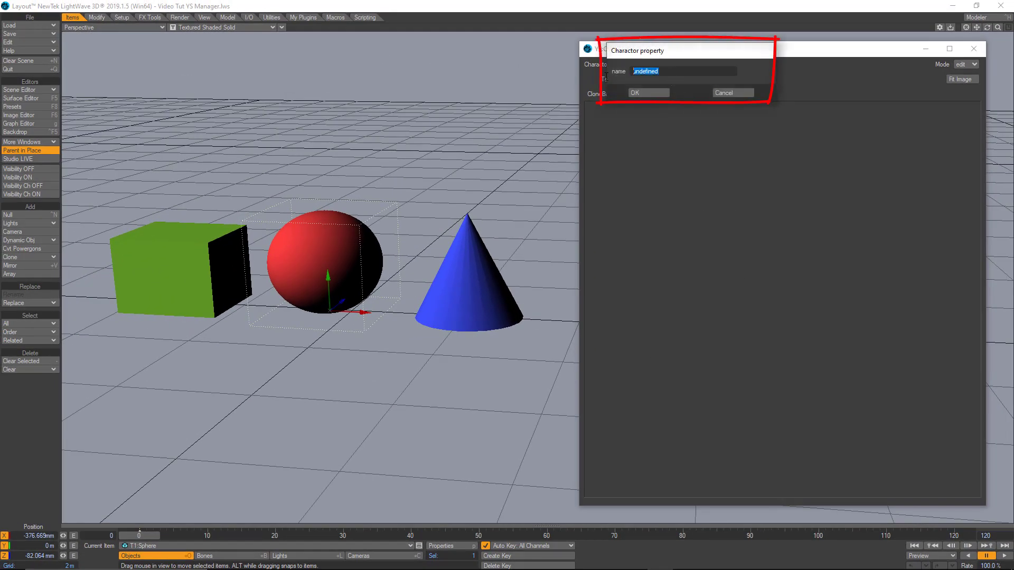
type("My Character")
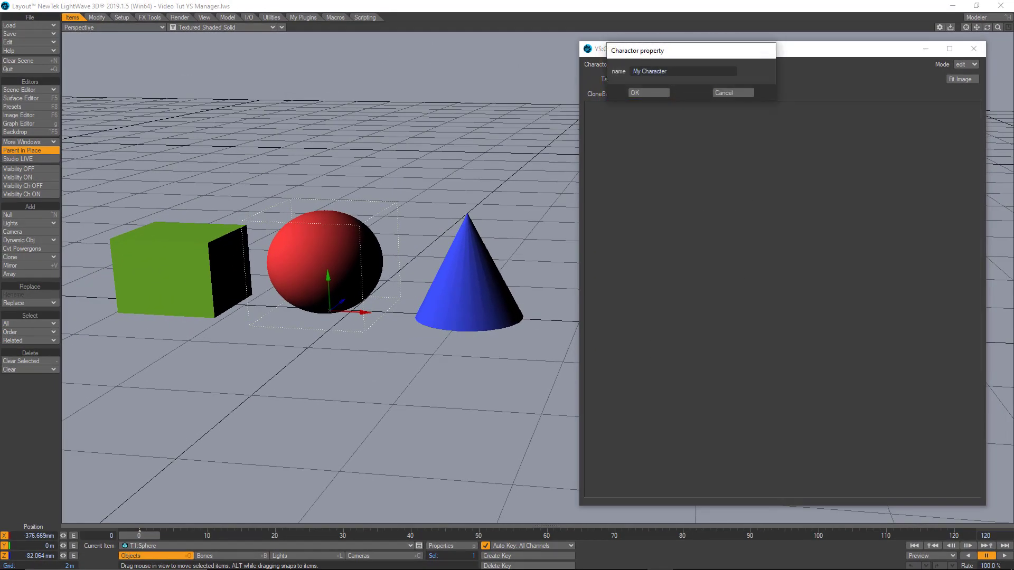
left_click(659, 94)
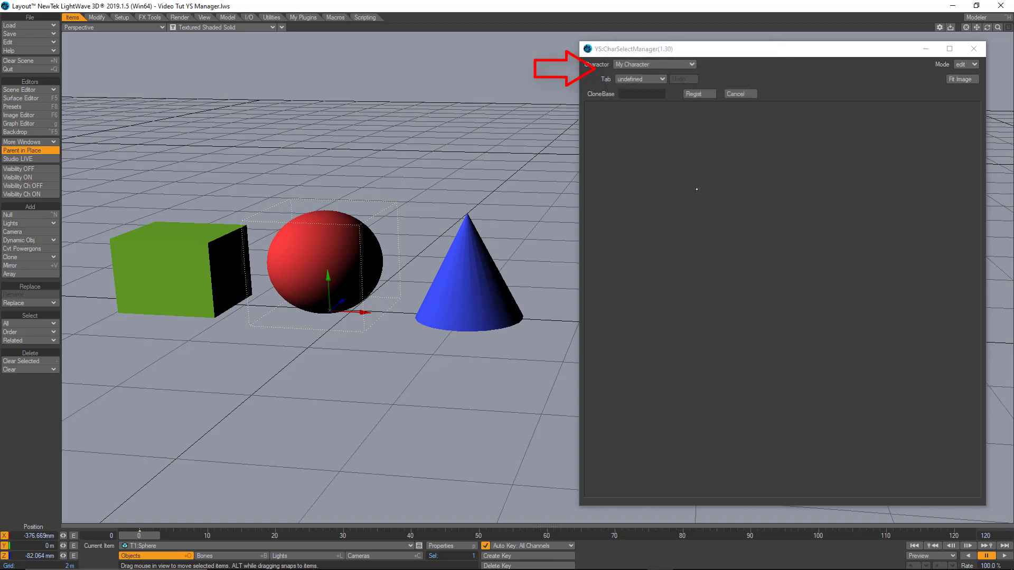
Rename the character's tab as Tab 1 in the tab properties.
right_click(713, 228)
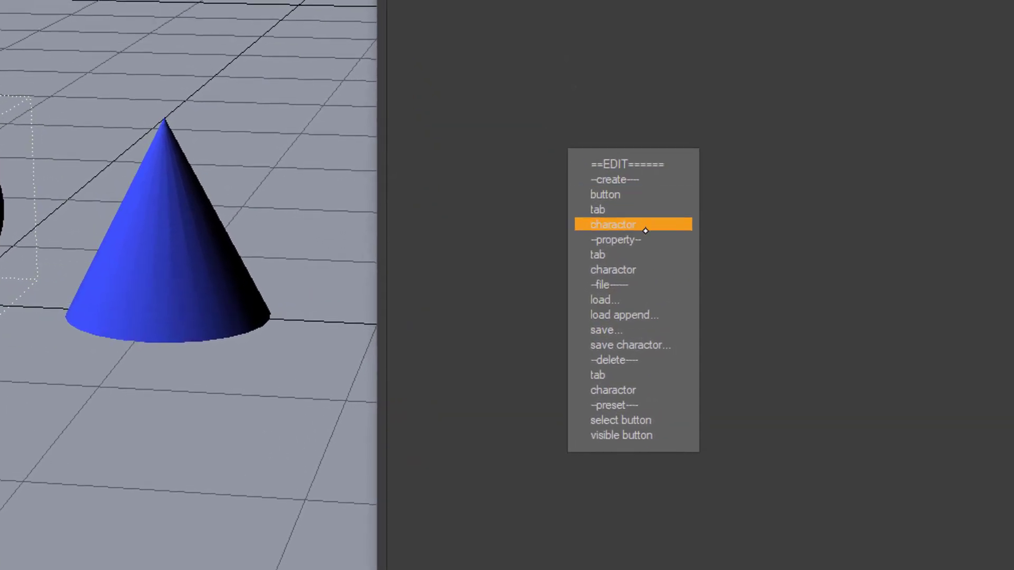
left_click(645, 254)
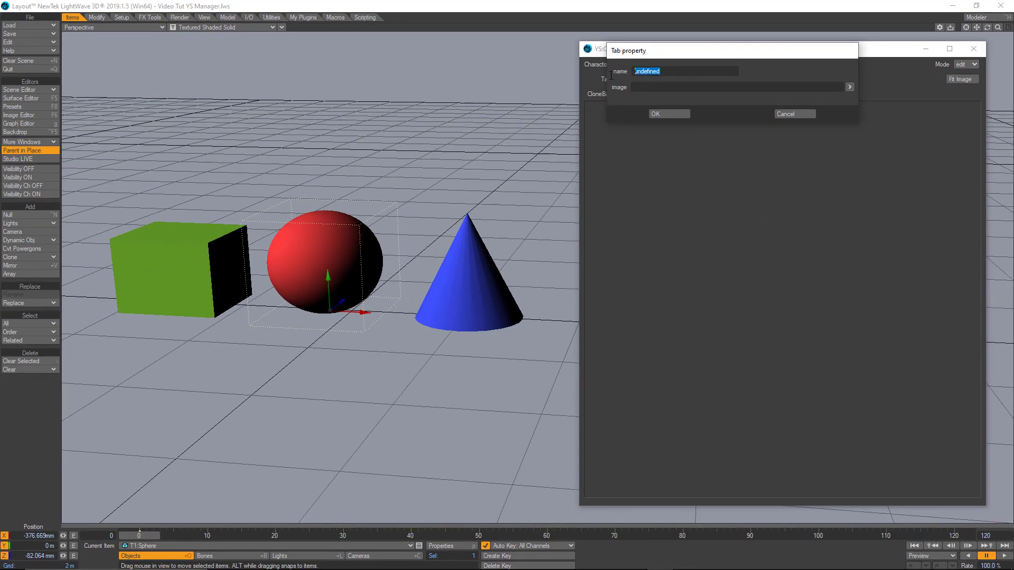
type("Tab 1")
left_click(668, 114)
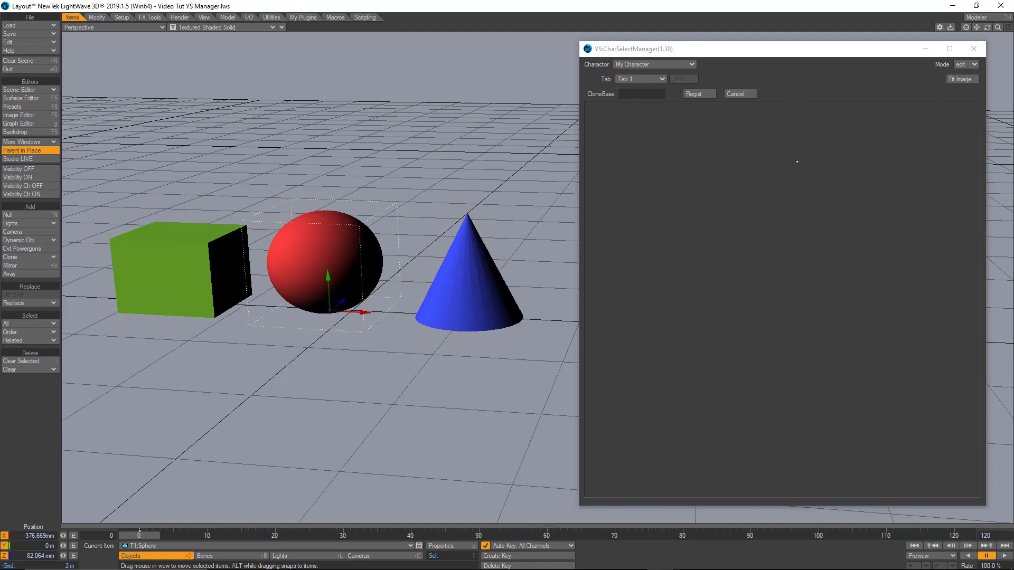
Create a button on Tab 1 and place it in the upper part of the manager's canvas.
right_click(742, 208)
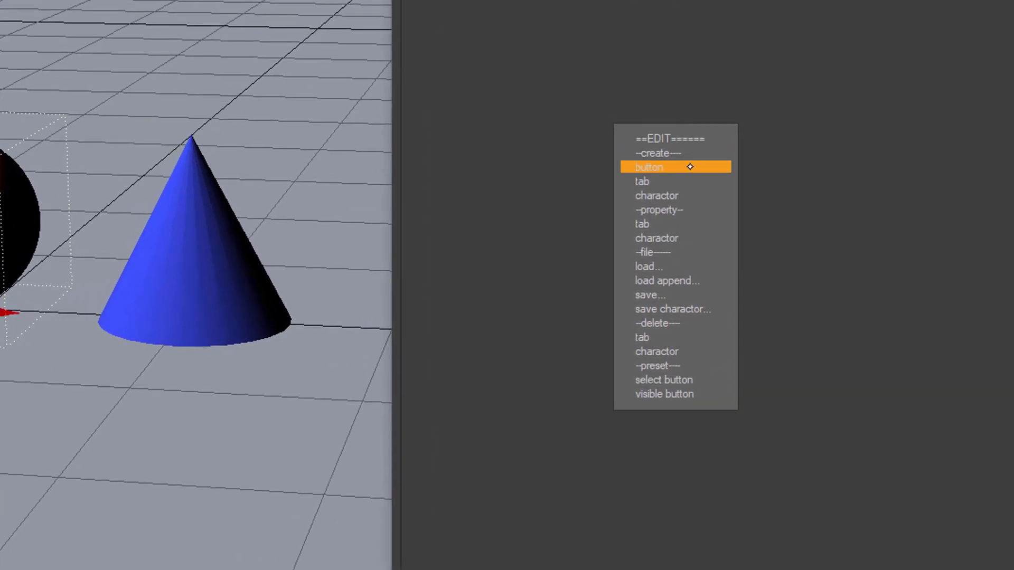
left_click(691, 167)
left_click_drag(671, 121, 627, 104)
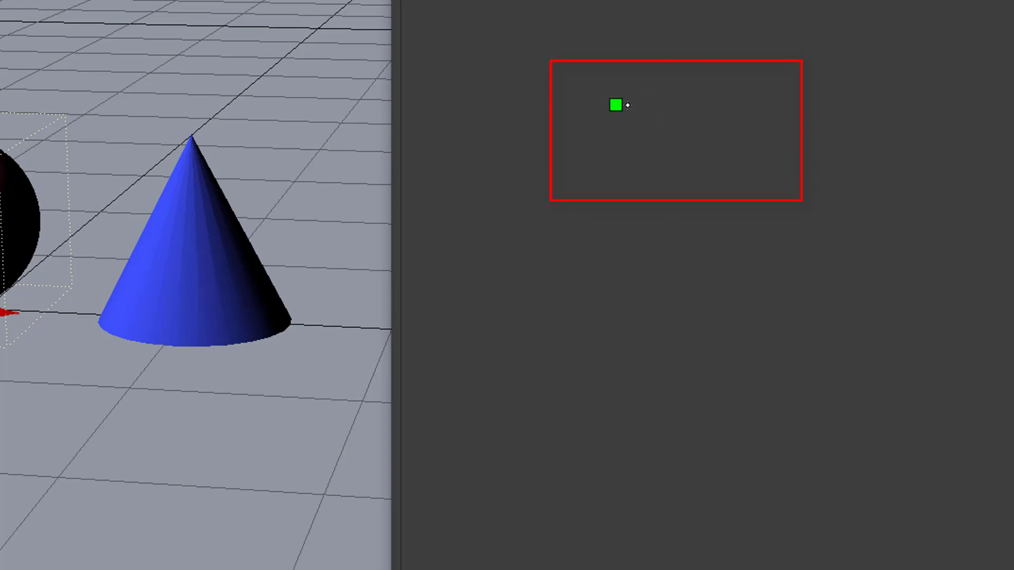
Set the new button's width and height to 80 and its text to Select Cube.
right_click(618, 105)
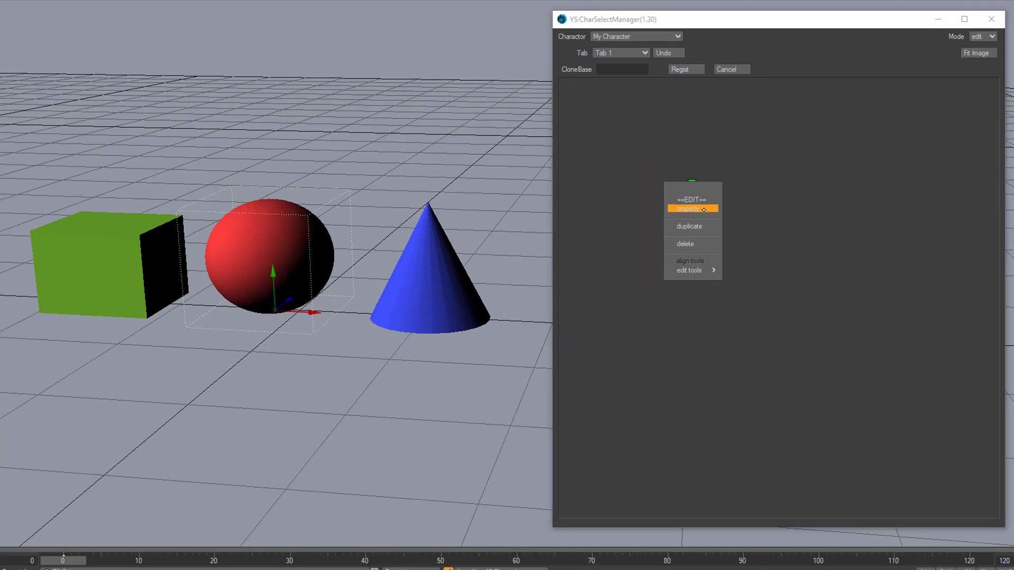
left_click(644, 155)
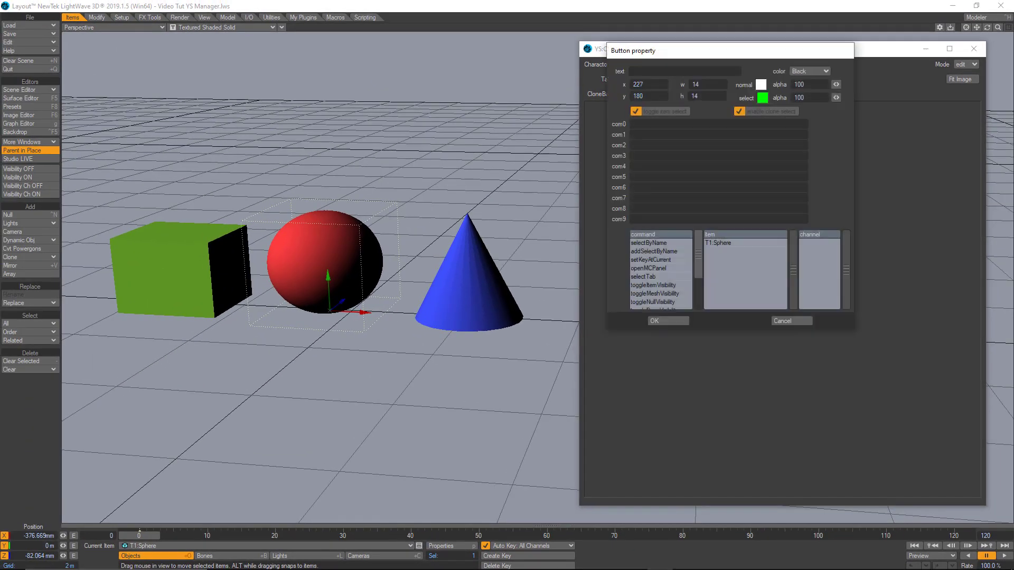
left_click_drag(738, 59, 463, 210)
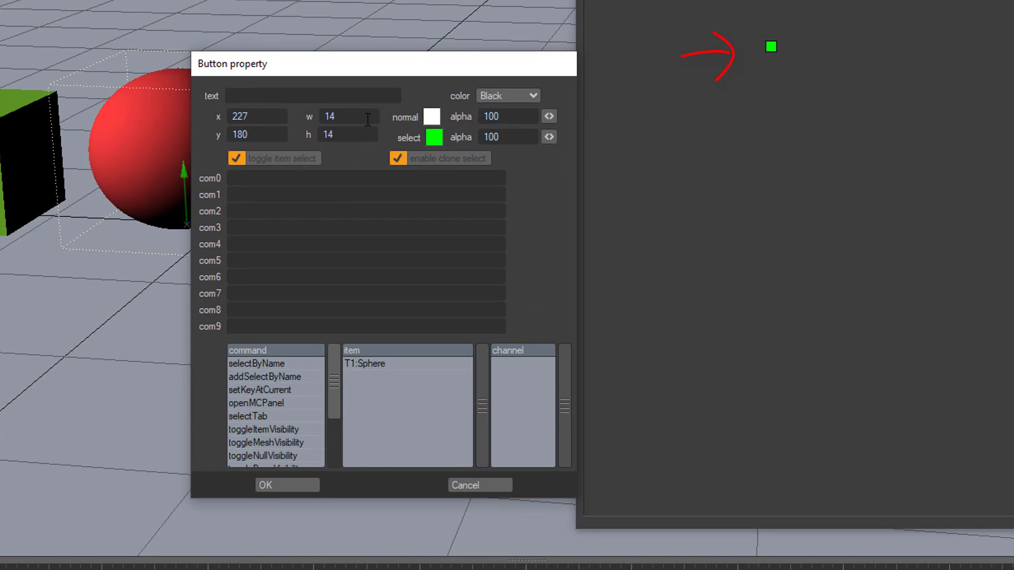
left_click_drag(339, 120, 309, 126)
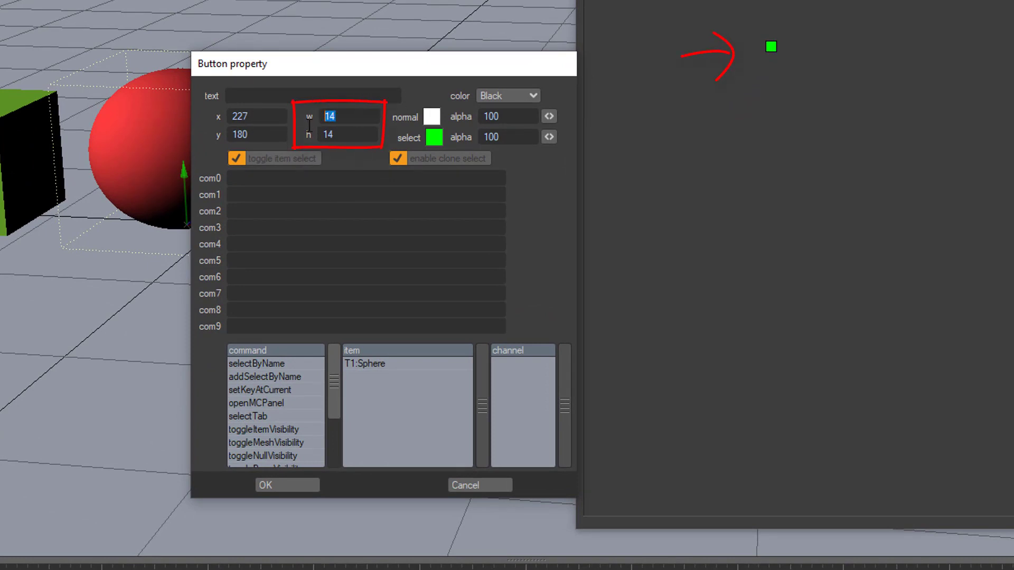
type("80")
key("Tab")
type("80")
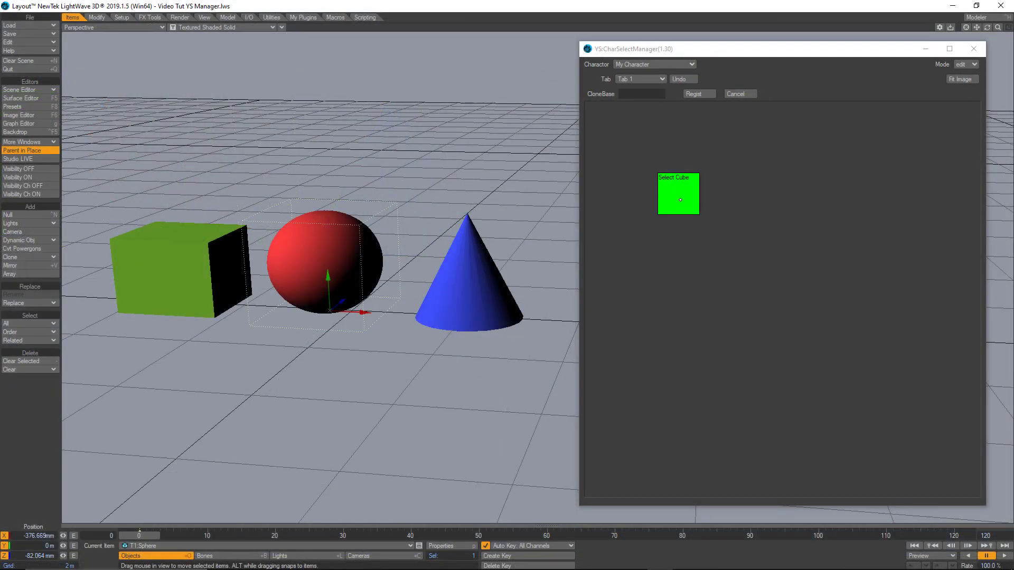
Give the Select Cube button the com0 command selectByName "T1:Cube" in its properties.
left_click(680, 200)
right_click(660, 204)
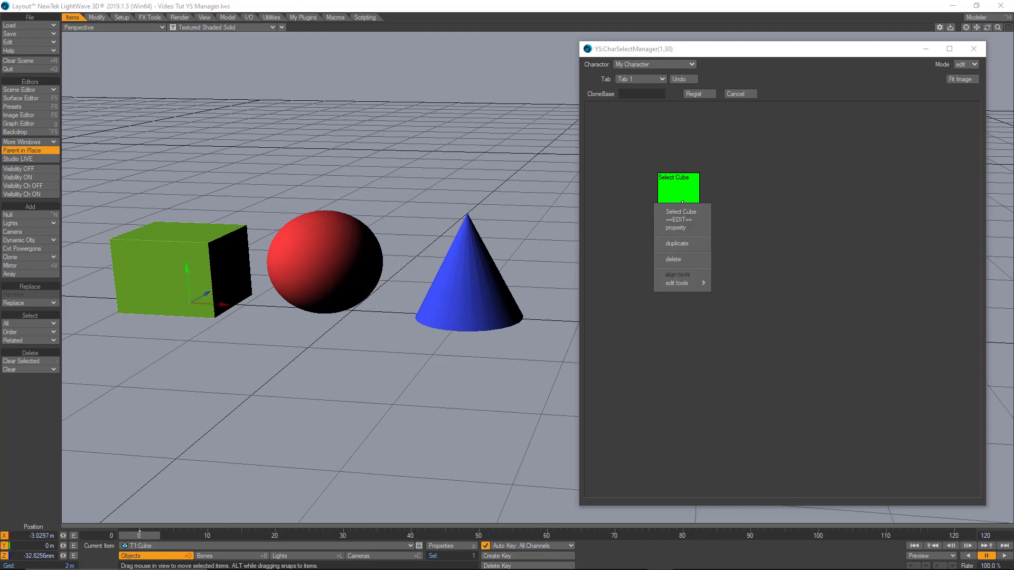
left_click(685, 228)
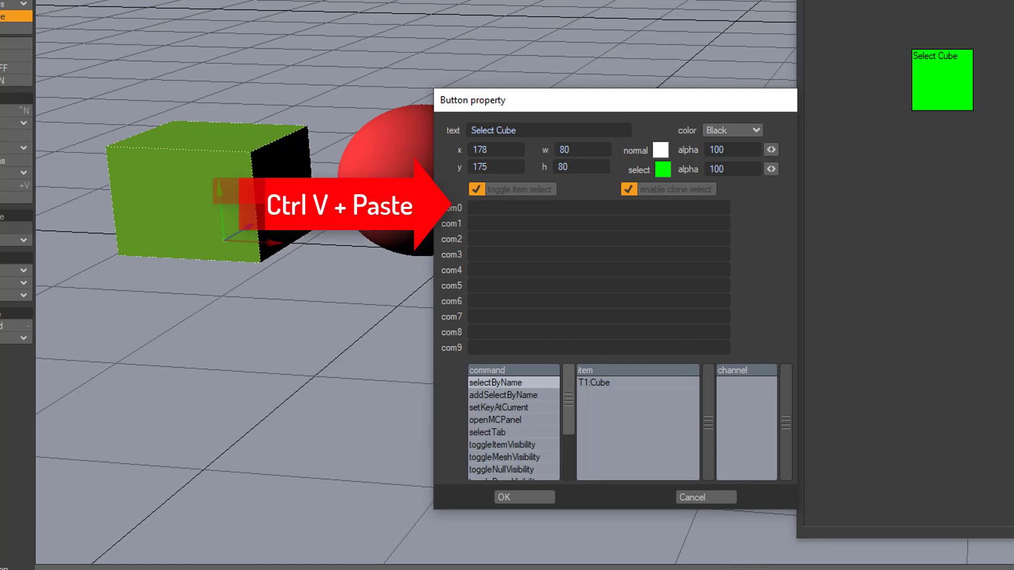
left_click(492, 208)
type("selectByName \"item\"")
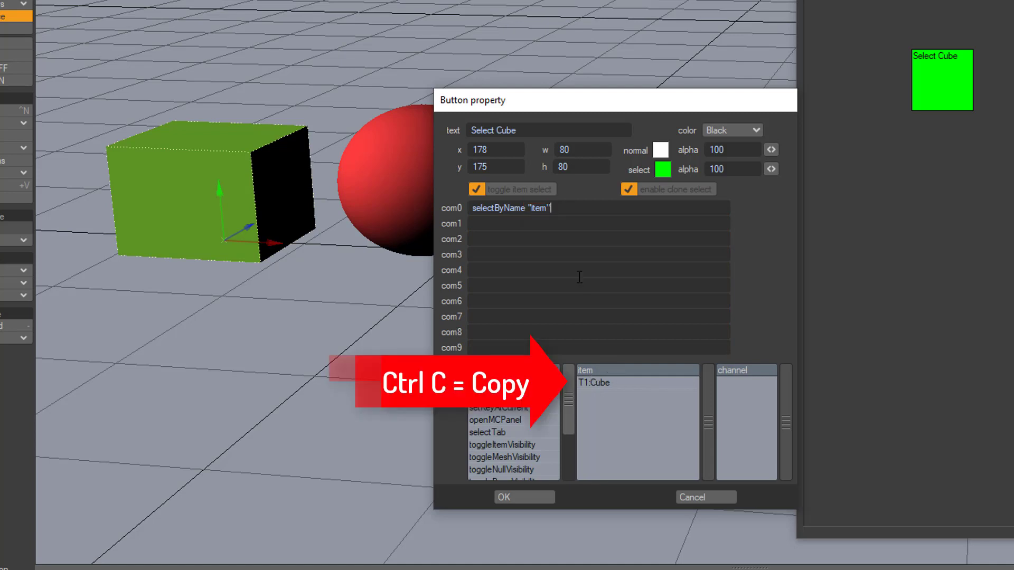
left_click(614, 380)
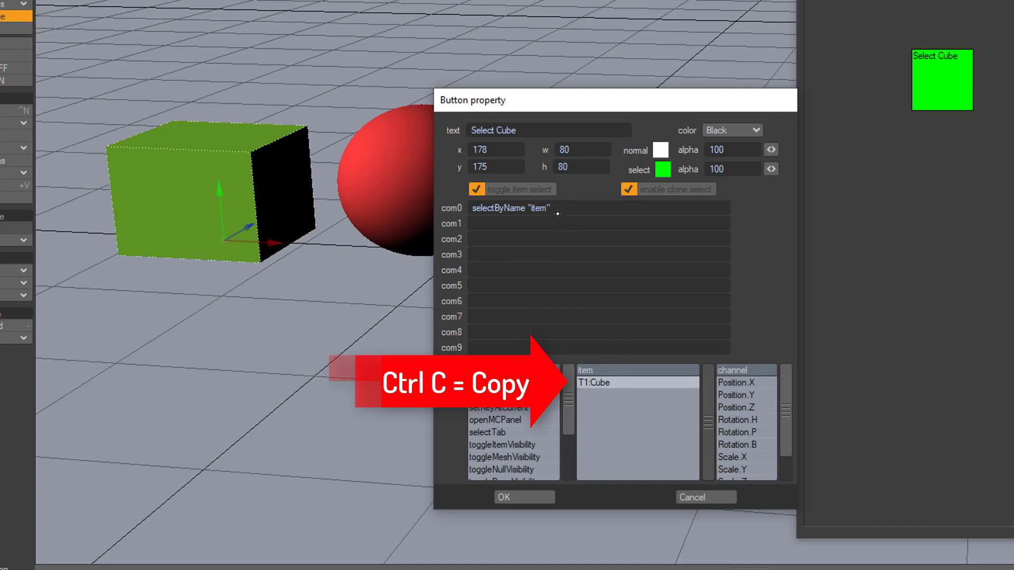
left_click_drag(551, 215, 530, 216)
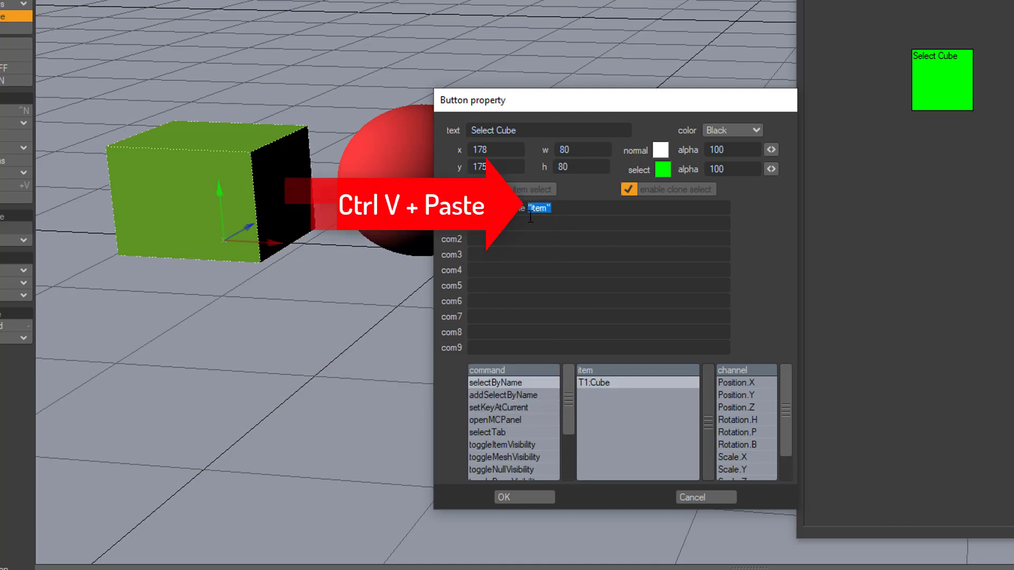
type("\"T1:Cube\"")
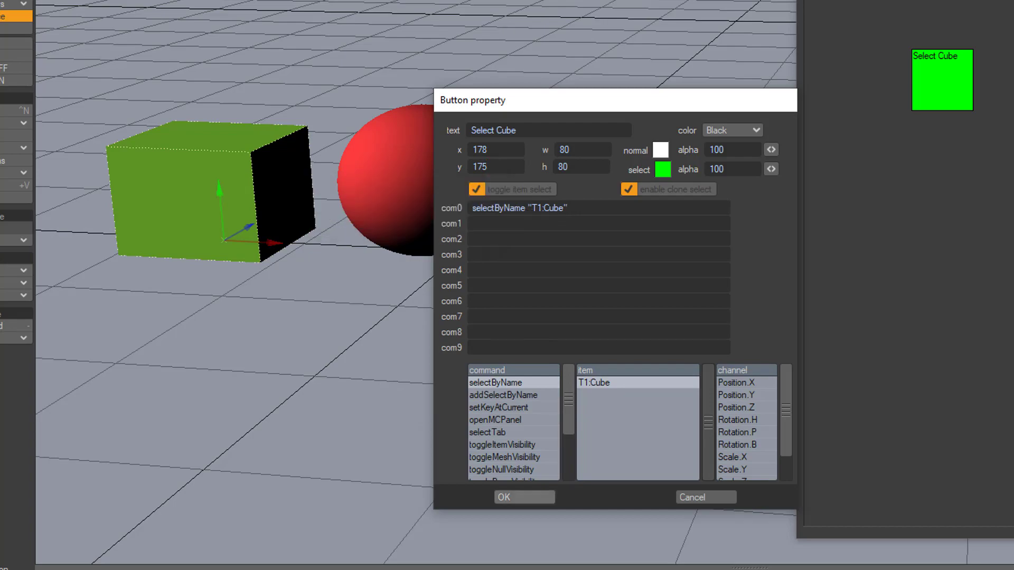
left_click(524, 497)
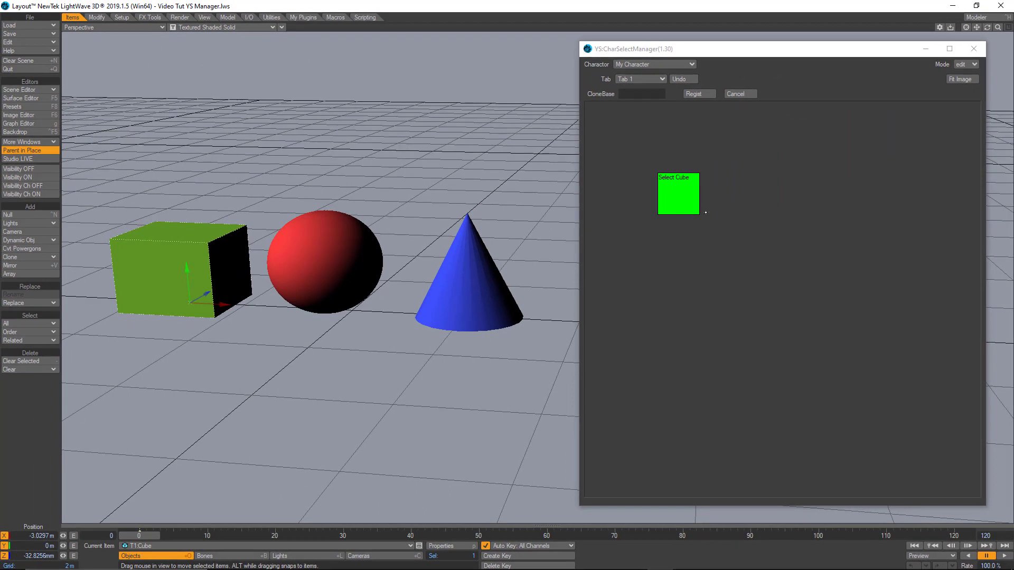
Switch the manager to use mode and test the Select Cube button with the cone and with the sphere selected.
left_click(966, 64)
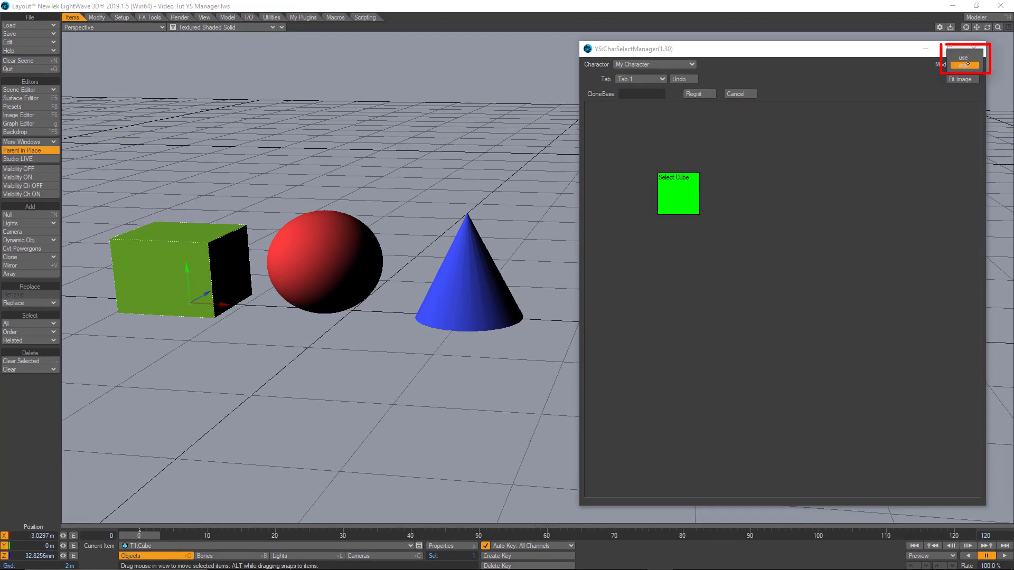
left_click(965, 57)
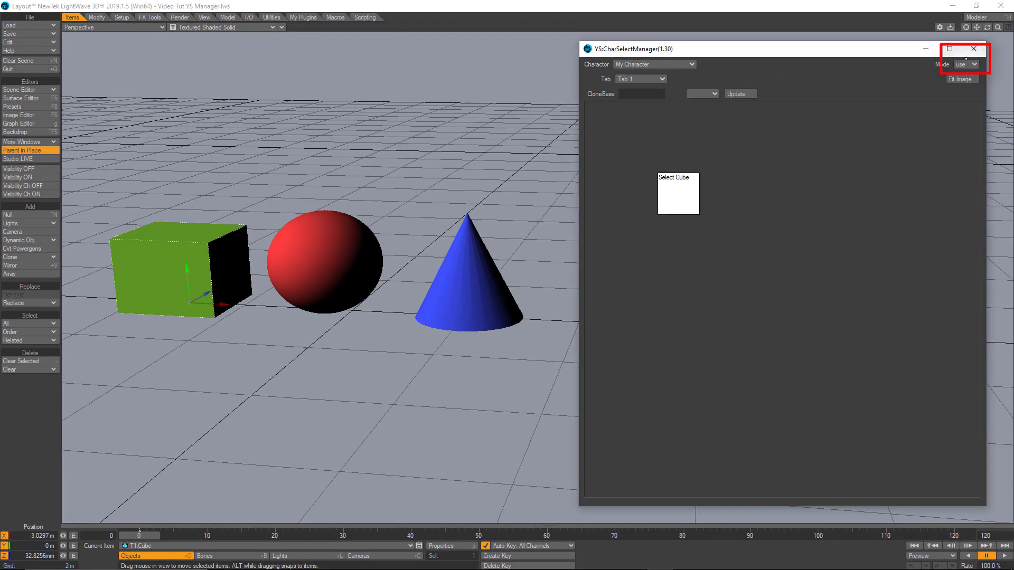
left_click(476, 288)
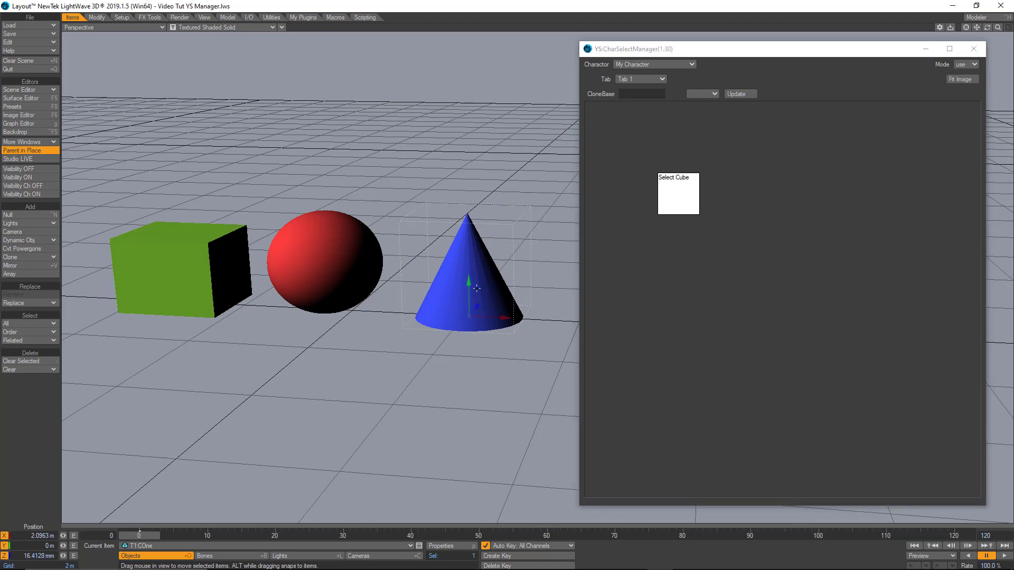
left_click(678, 195)
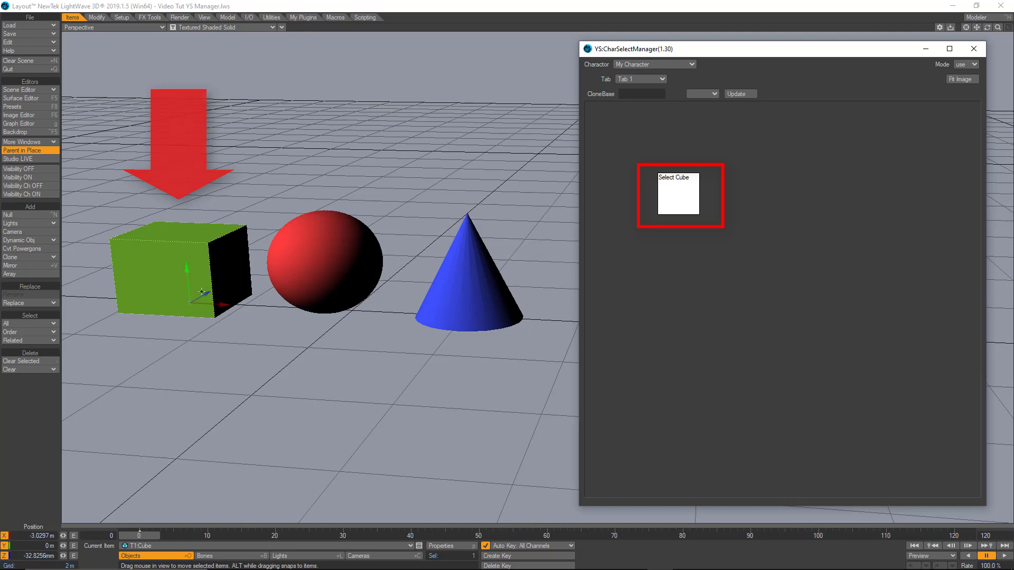
left_click(350, 270)
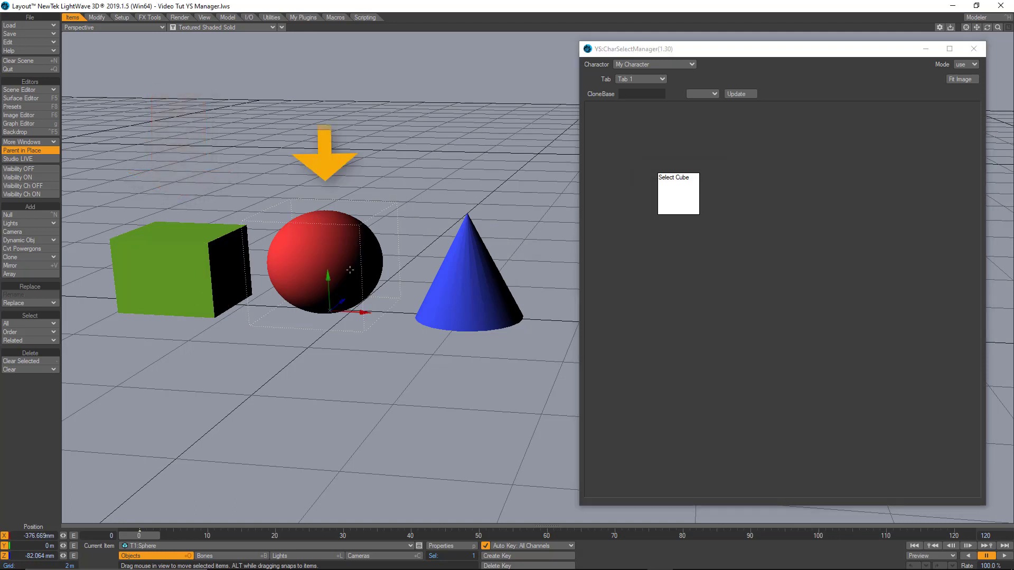
left_click(686, 197)
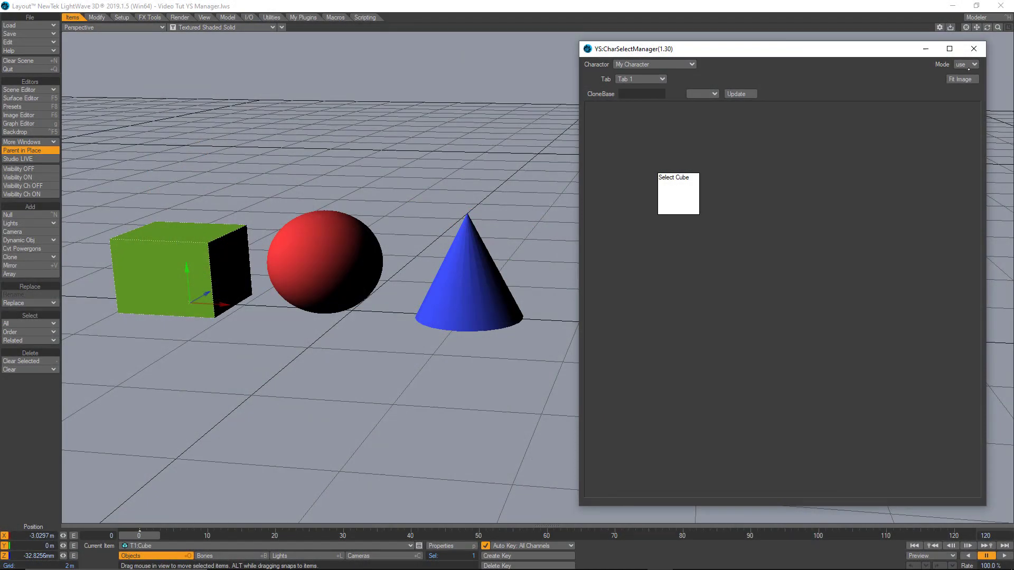
Switch the manager back to edit mode and move the Select Cube button close to the canvas's upper-left corner.
left_click(966, 64)
left_click(969, 77)
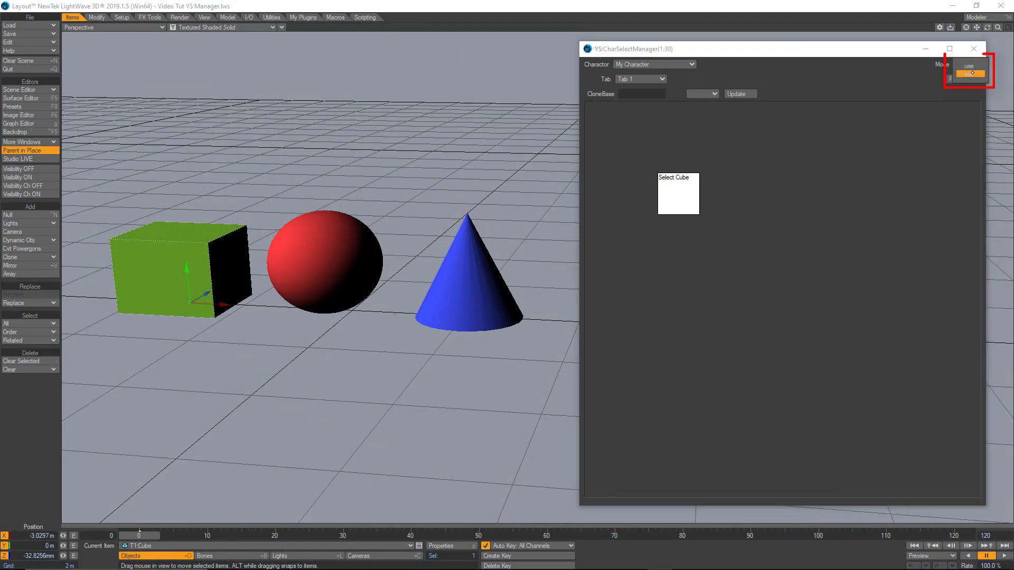
left_click_drag(680, 201, 617, 151)
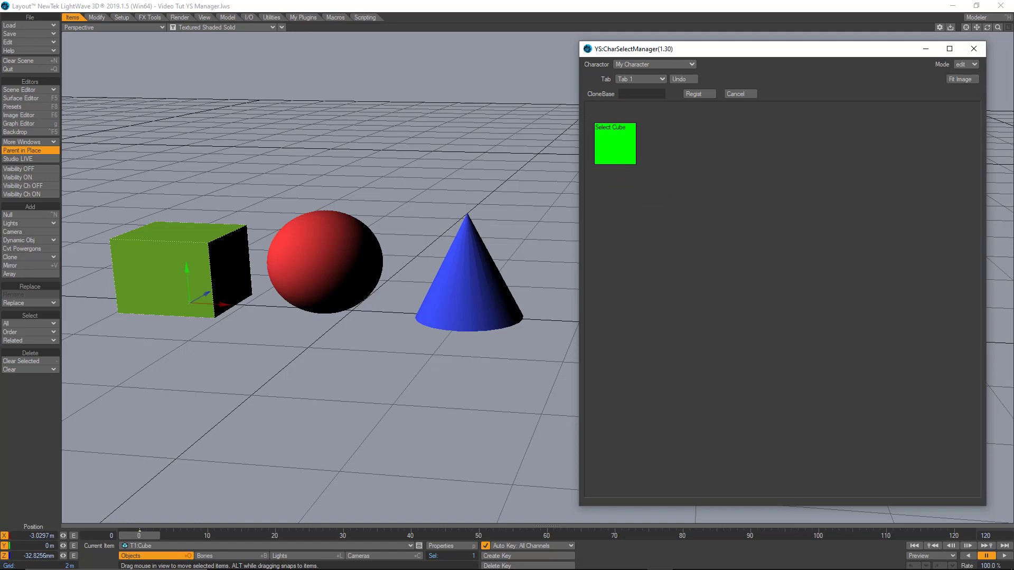
Duplicate the Select Cube button twice and arrange the copies in a row to its right.
right_click(616, 148)
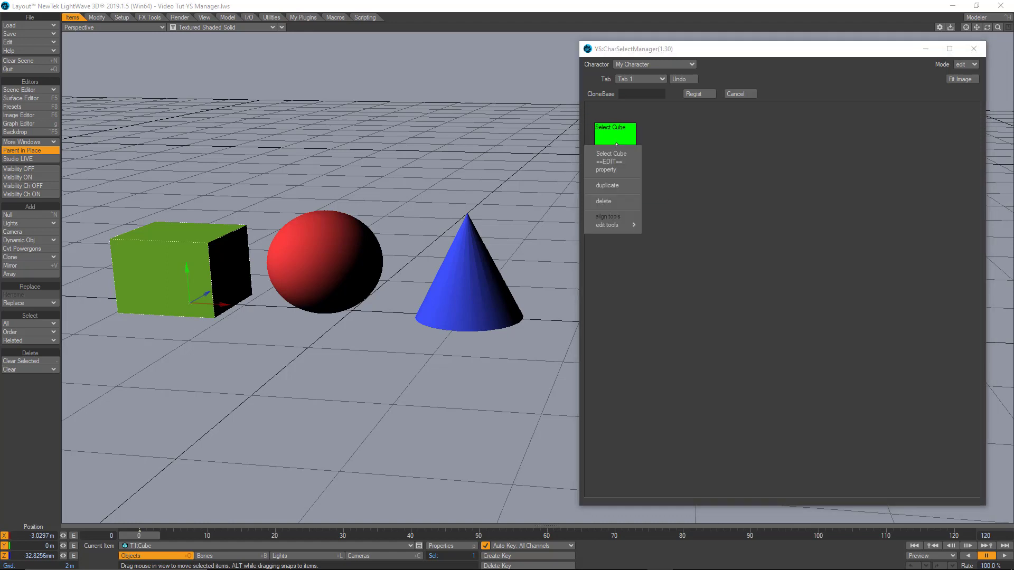
left_click(620, 181)
left_click_drag(619, 152, 674, 152)
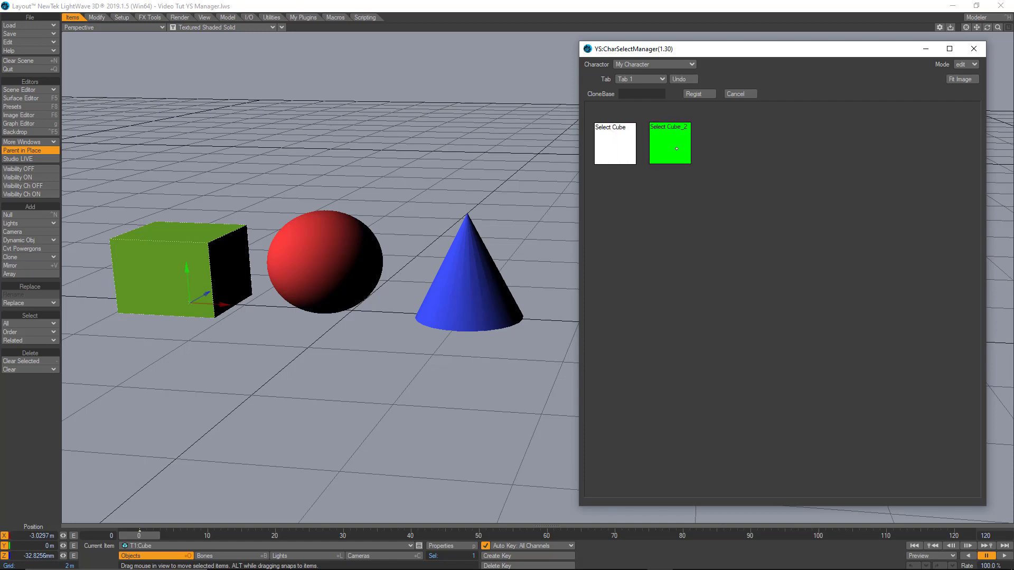
left_click_drag(674, 153, 674, 153)
Set the middle button's text to Select Sphere and its com0 command to selectByName "T1:Sphere".
right_click(675, 151)
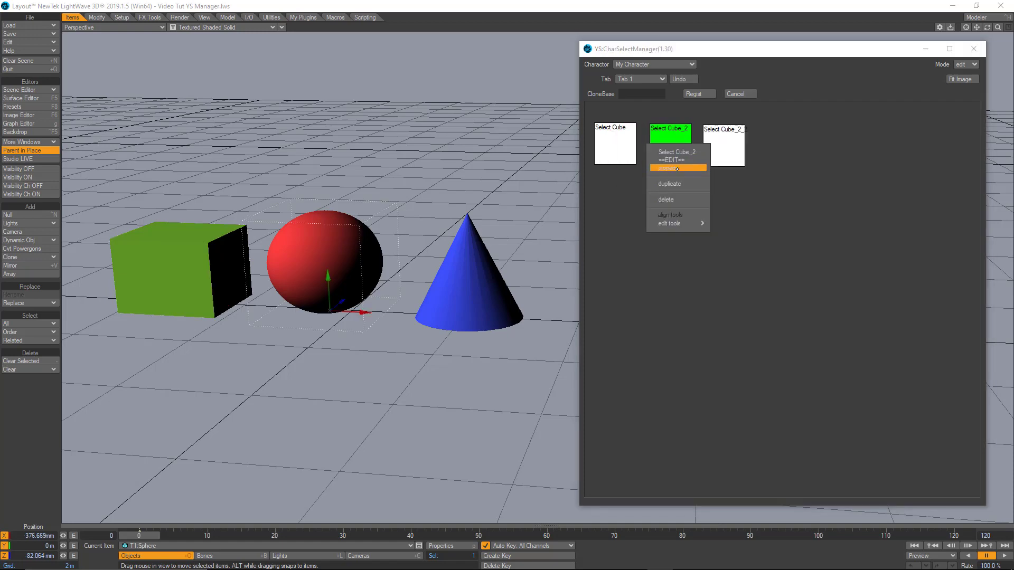
left_click(677, 169)
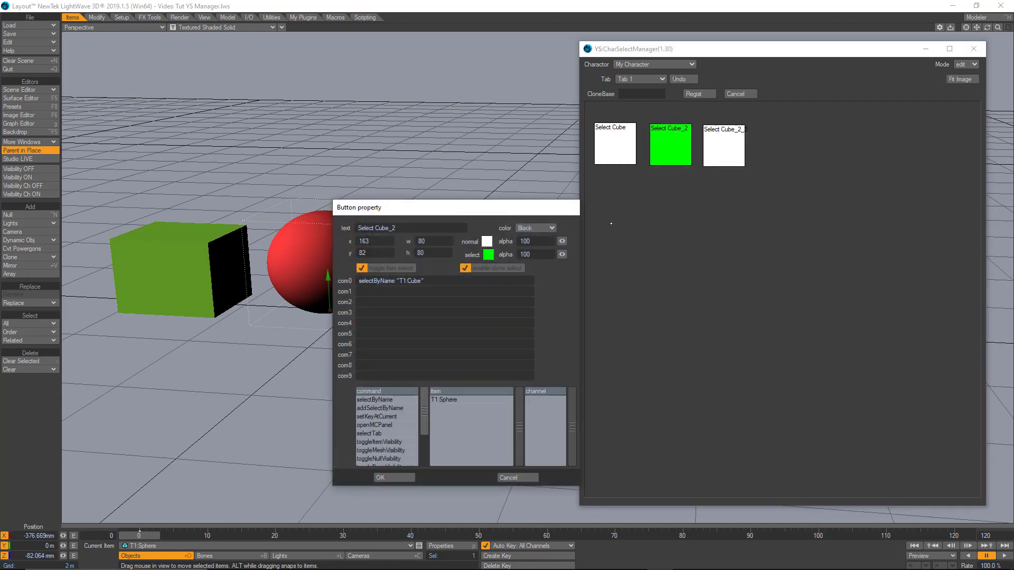
double_click(384, 228)
type("Sphere")
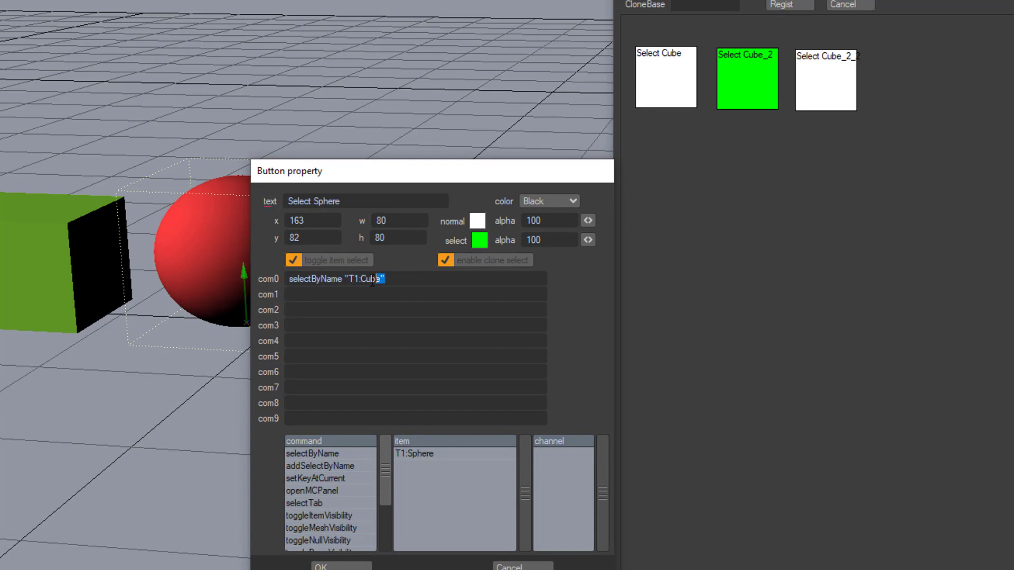
left_click_drag(385, 279, 345, 280)
left_click(415, 458)
type("\"T1:Sphere\"")
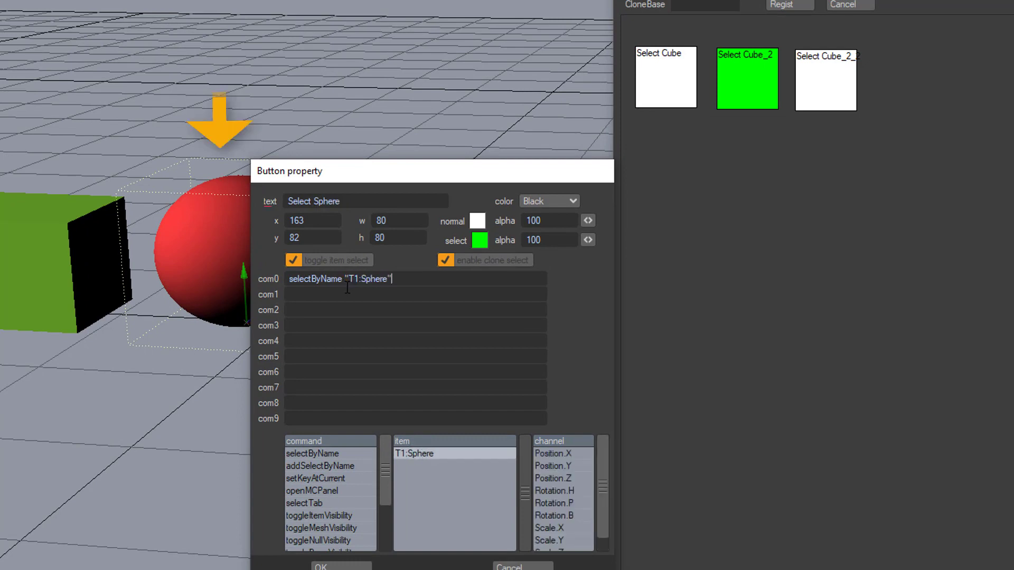
left_click(353, 569)
With the cone selected, set the third button's text to Select Cone and its com0 command to selectByName "T1:COne".
left_click(451, 269)
left_click(830, 83)
right_click(830, 83)
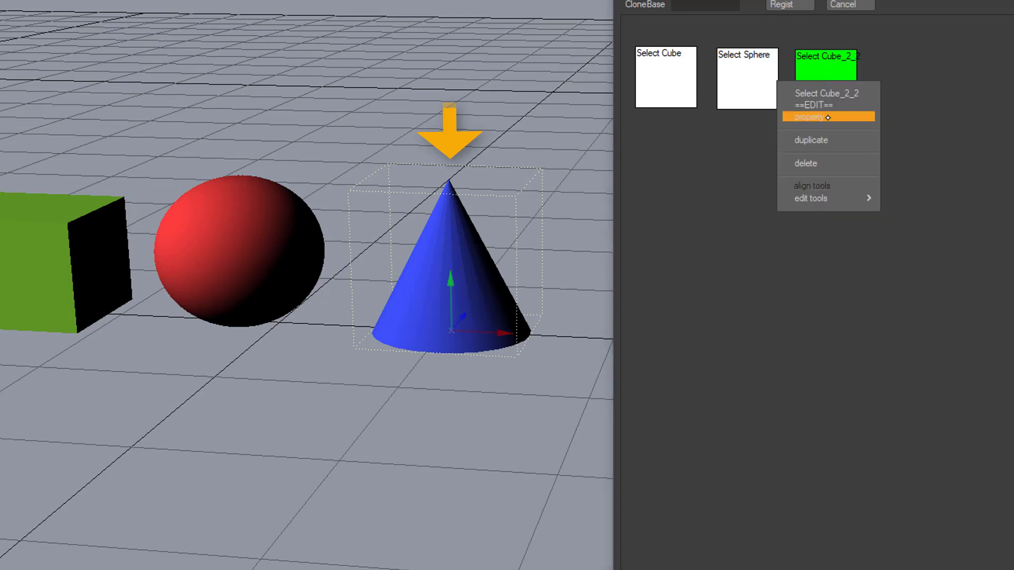
left_click(828, 118)
left_click_drag(355, 202, 320, 211)
type("one")
left_click_drag(384, 279, 345, 279)
left_click(416, 455)
type("T1:COne")
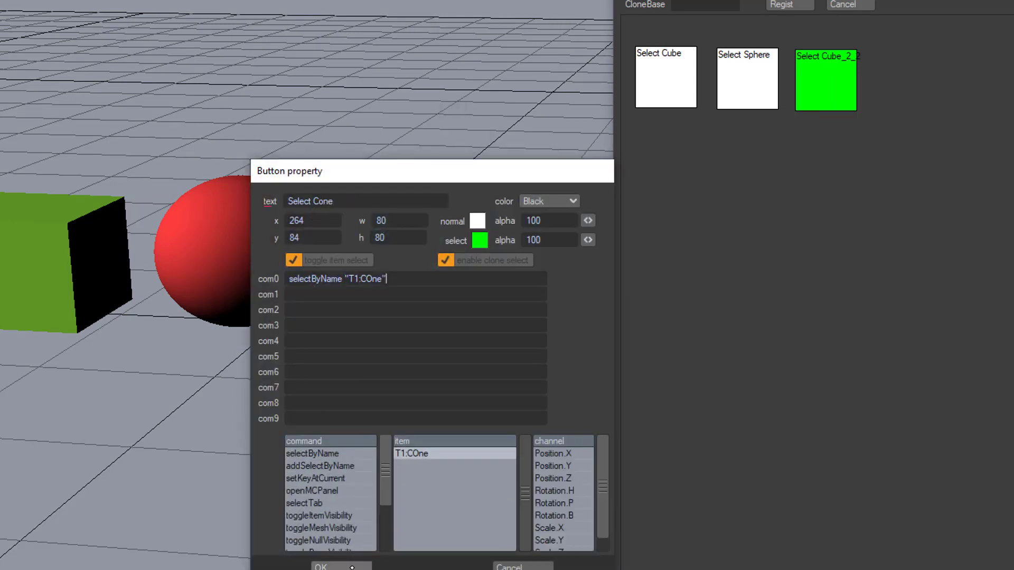
left_click(341, 567)
Switch the manager to use mode and test the Select Cube, Select Sphere and Select Cone buttons several times.
left_click(968, 64)
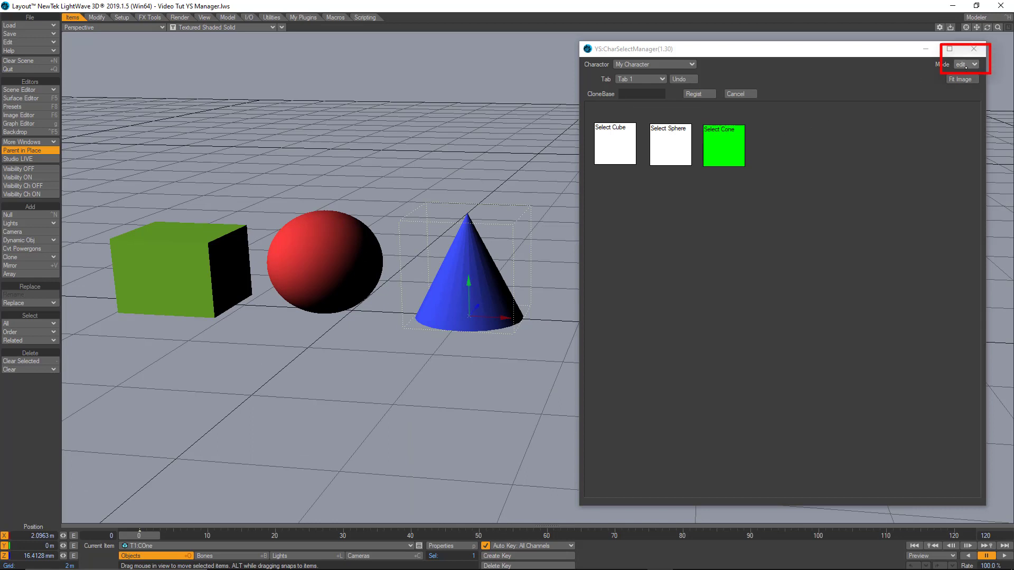
left_click(967, 58)
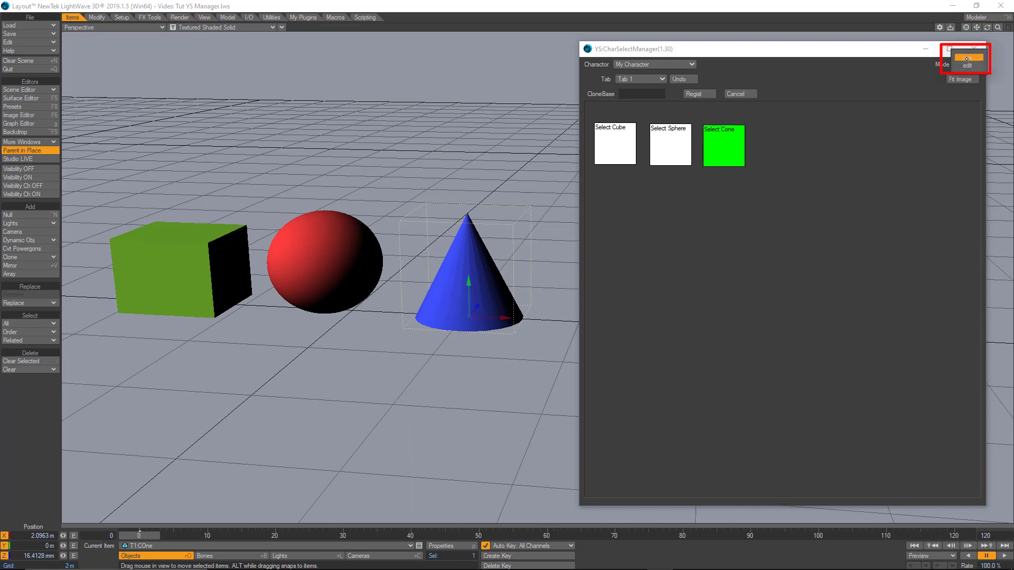
left_click(622, 151)
left_click(669, 149)
left_click(715, 147)
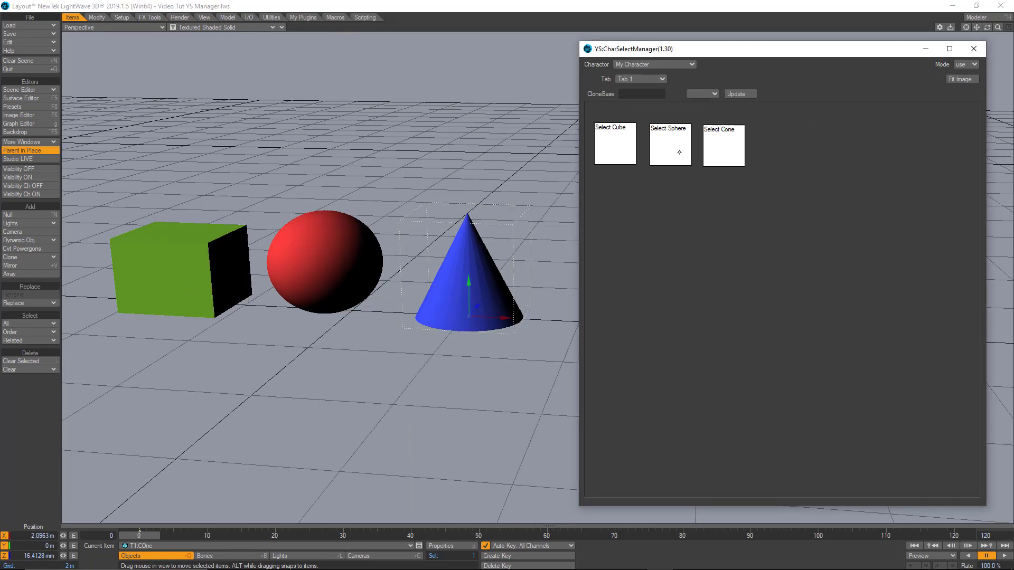
left_click(678, 150)
left_click(621, 152)
left_click(670, 152)
left_click(713, 151)
left_click(679, 153)
left_click(620, 153)
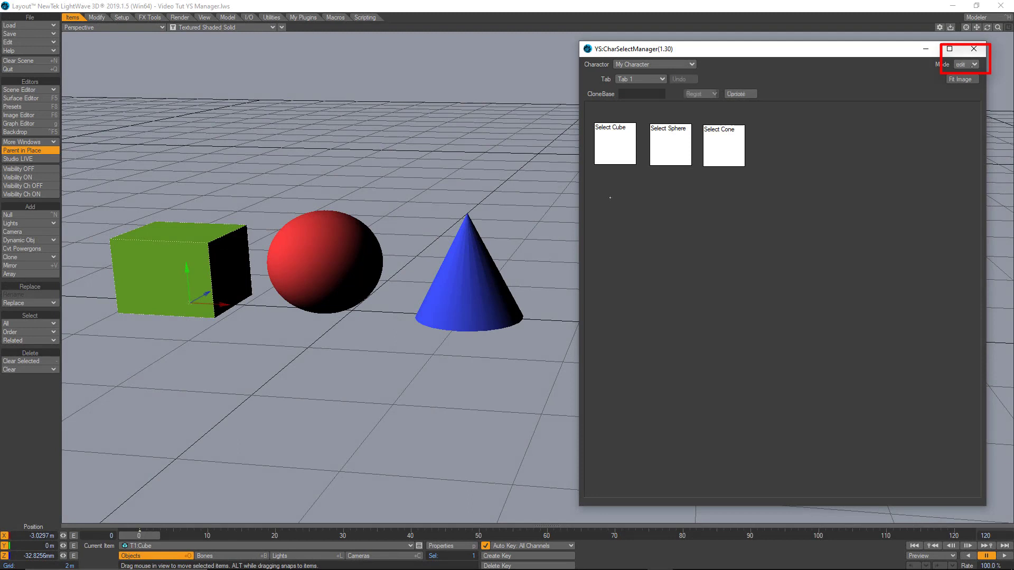
Switch to edit mode, create a new button below Select Cube and bring up its properties.
left_click(967, 64)
left_click(966, 65)
right_click(607, 207)
left_click(607, 226)
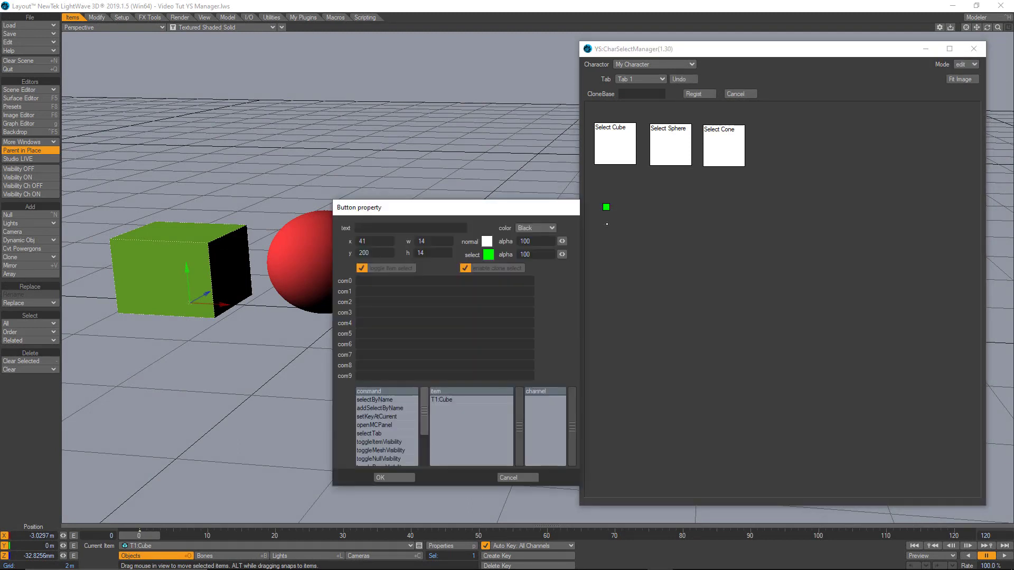
Set the new button's normal color to orange F58741 and its select color to white.
left_click(487, 242)
left_click(437, 227)
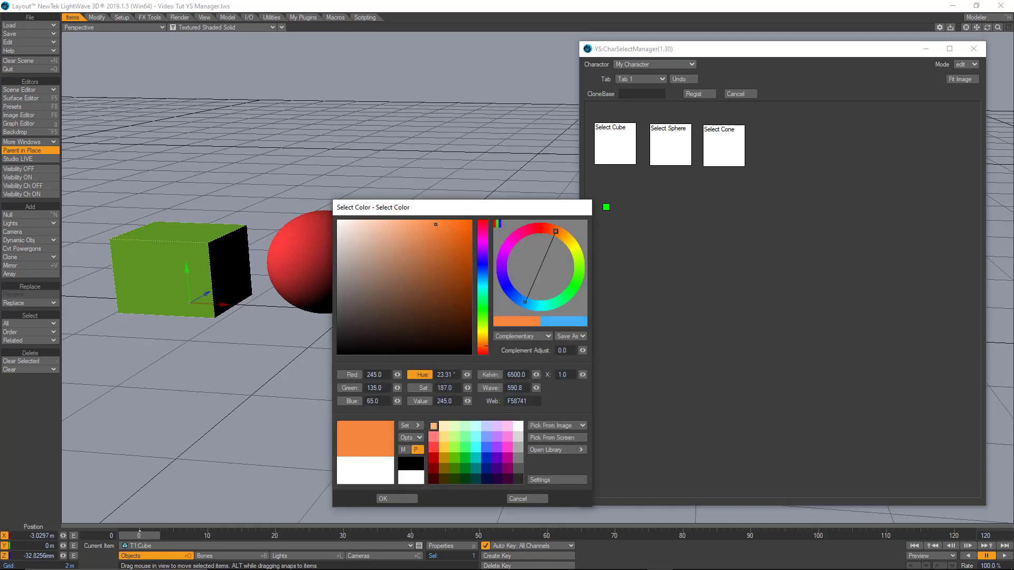
left_click(399, 498)
left_click(488, 256)
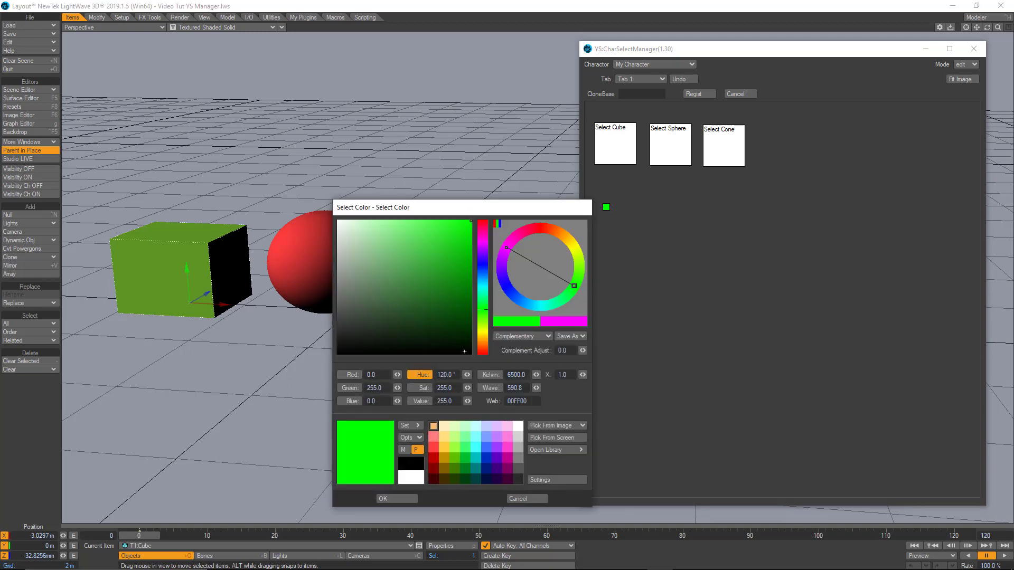
left_click(433, 424)
left_click(396, 498)
Set the new button's width and height to 50 and its text to Move Z+.
left_click_drag(433, 243, 407, 246)
type("50")
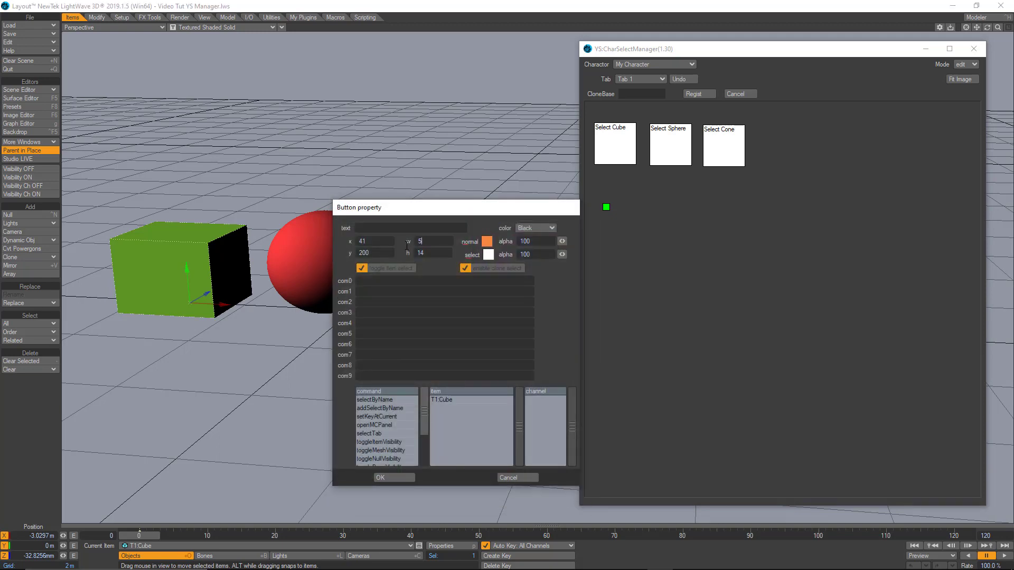
key("Tab")
type("50")
left_click(394, 227)
type("Move Z+")
left_click(398, 477)
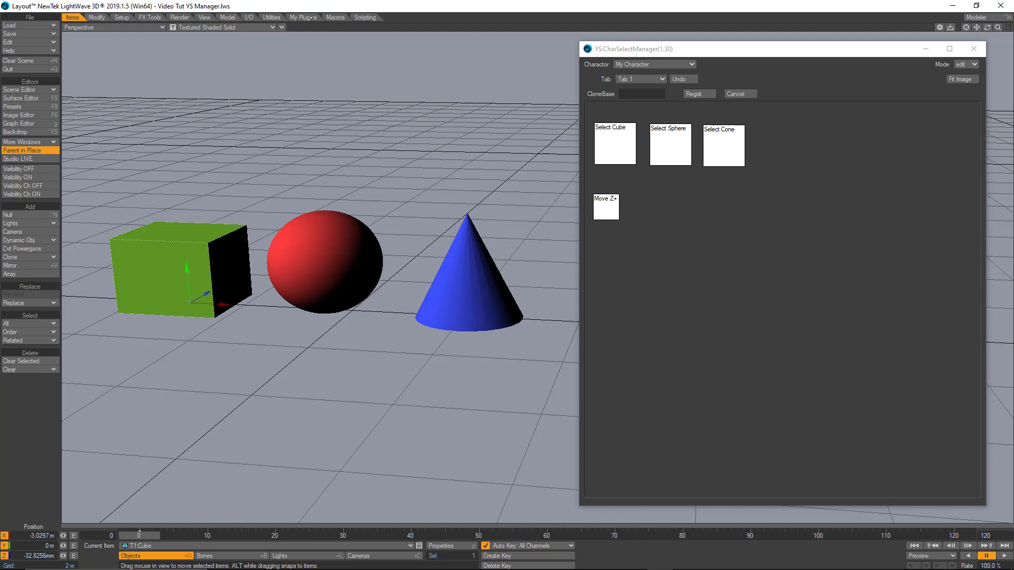
Record a sphere move of about 7.35 m along positive Z in LScript Commander and undo the move.
left_click(278, 18)
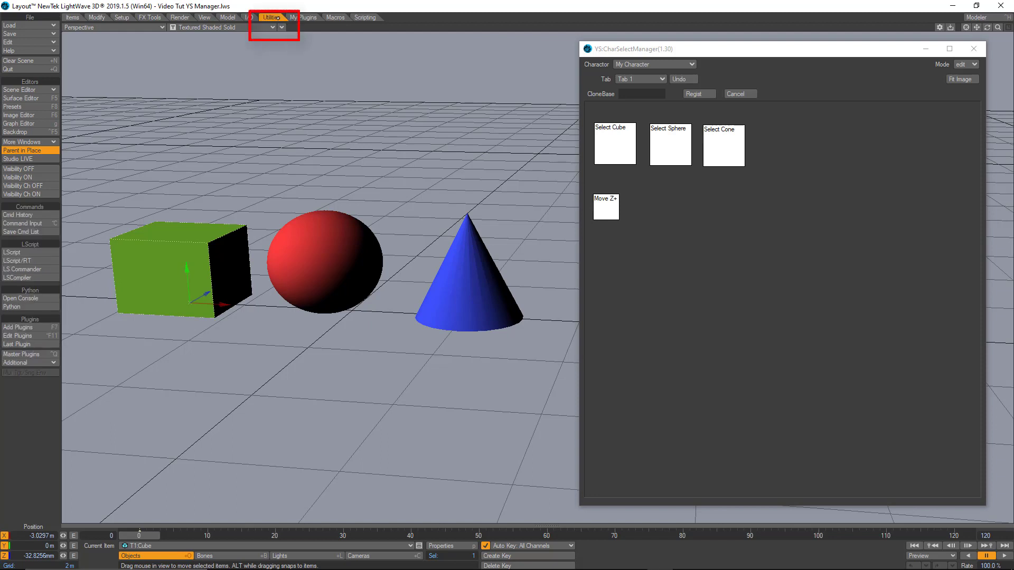
left_click(44, 269)
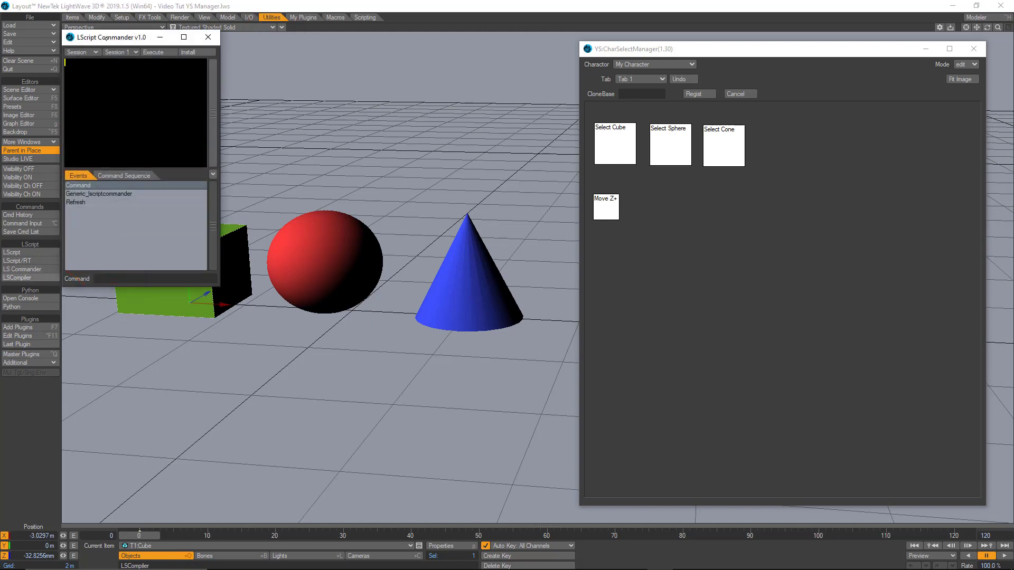
left_click(328, 278)
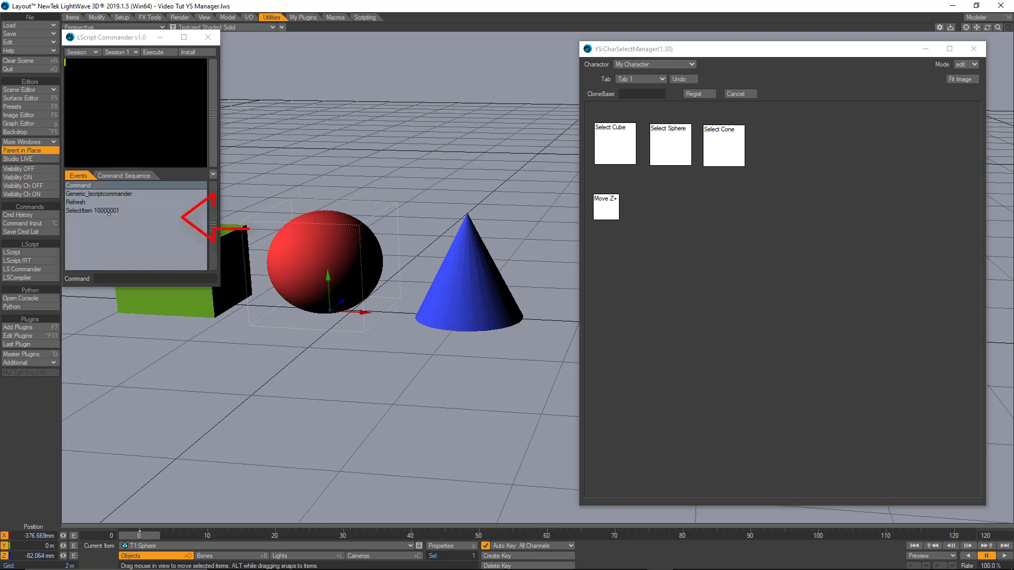
left_click_drag(346, 297, 449, 217)
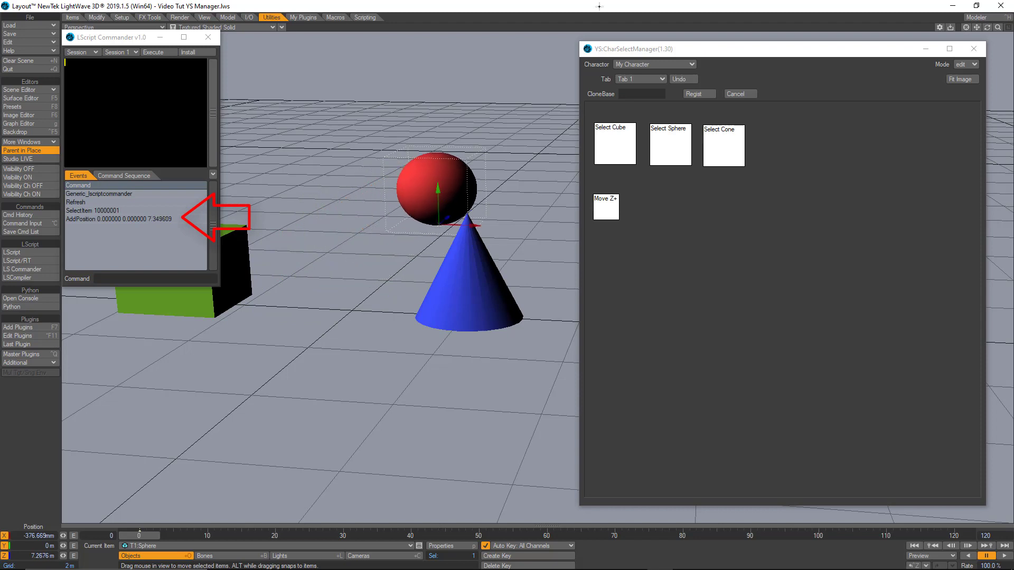
key("ctrl+z")
Load the logged command AddPosition 0.000000 0.000000 7.349609 into LScript Commander's command line and copy it.
left_click(173, 219)
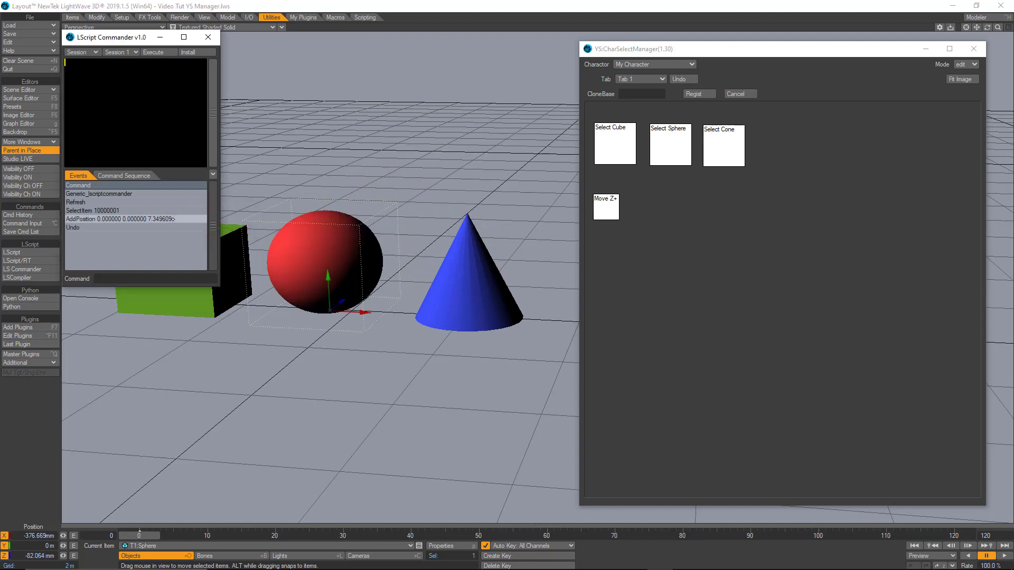
double_click(174, 219)
left_click_drag(203, 279, 91, 285)
key("ctrl+c")
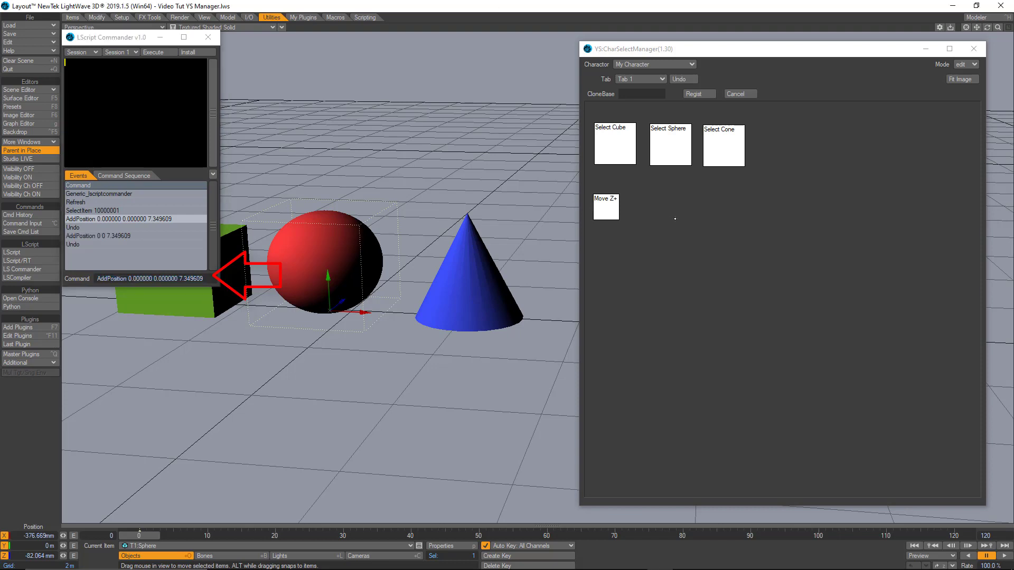
Paste the copied AddPosition command into com0 of the Move Z+ button's properties.
left_click(605, 207)
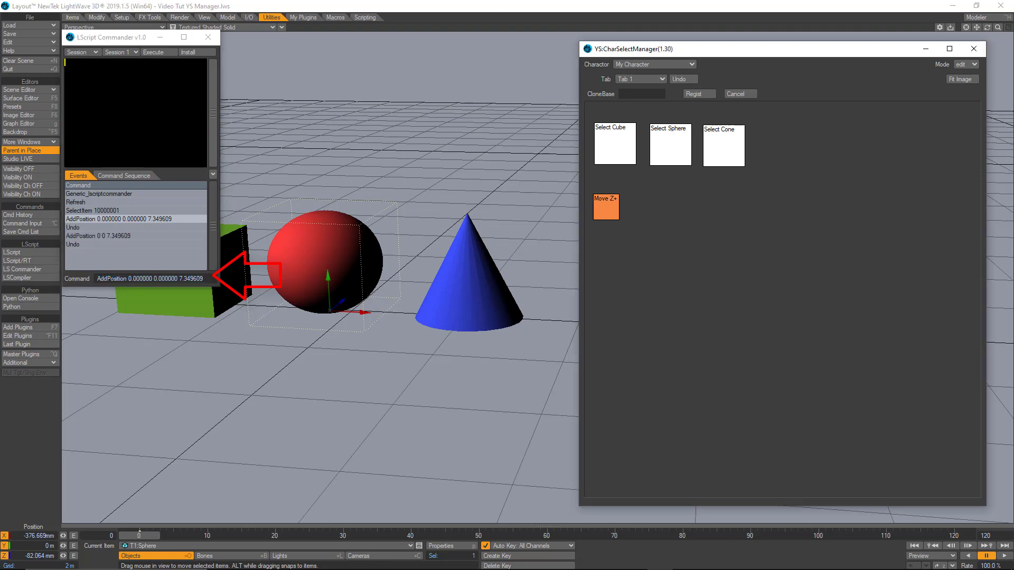
right_click(606, 207)
left_click(607, 230)
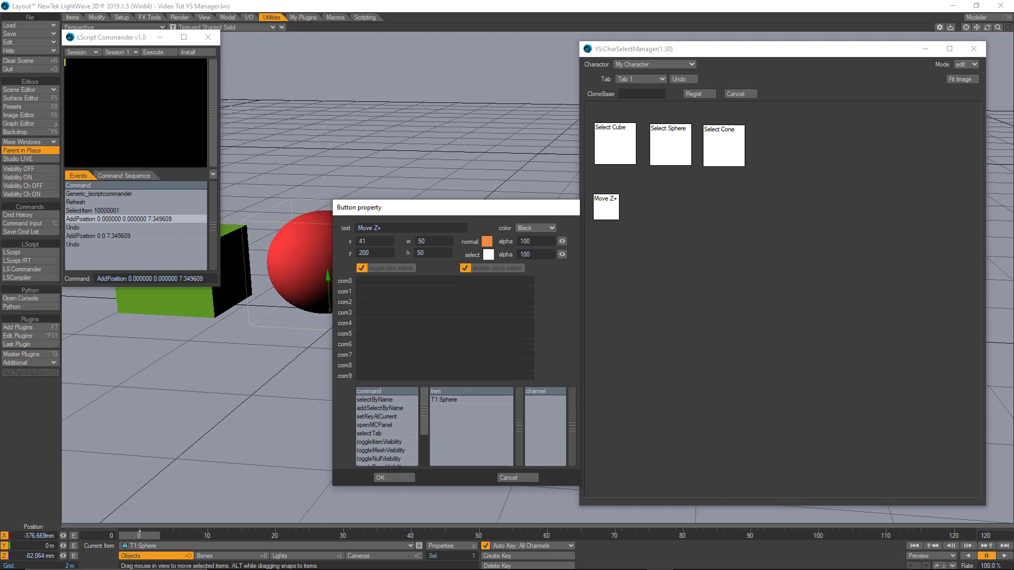
key("ctrl+v")
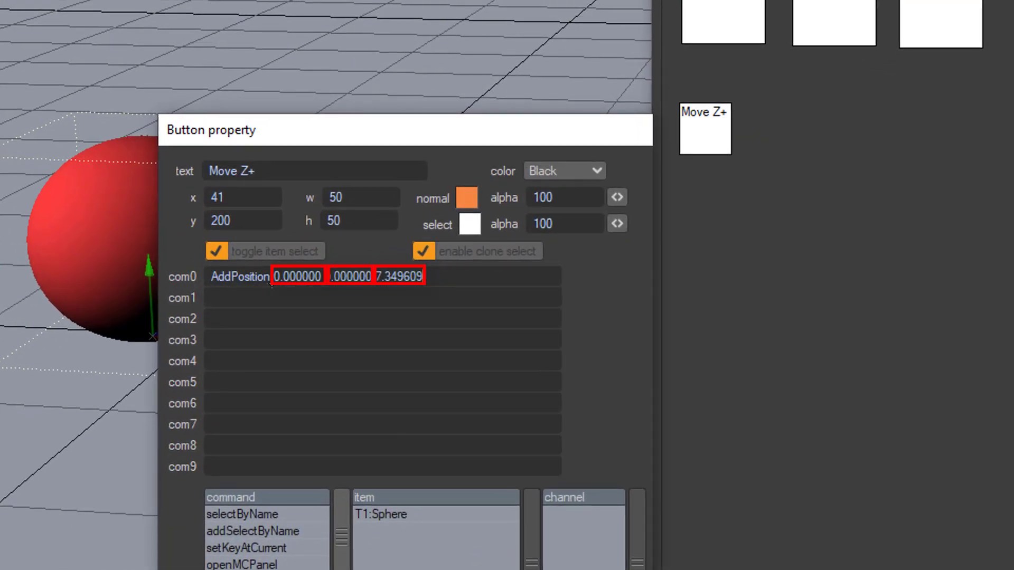
Simplify the Move Z+ button's com0 command to AddPosition 0 0 6 and accept the properties.
left_click_drag(272, 280, 338, 292)
type("0")
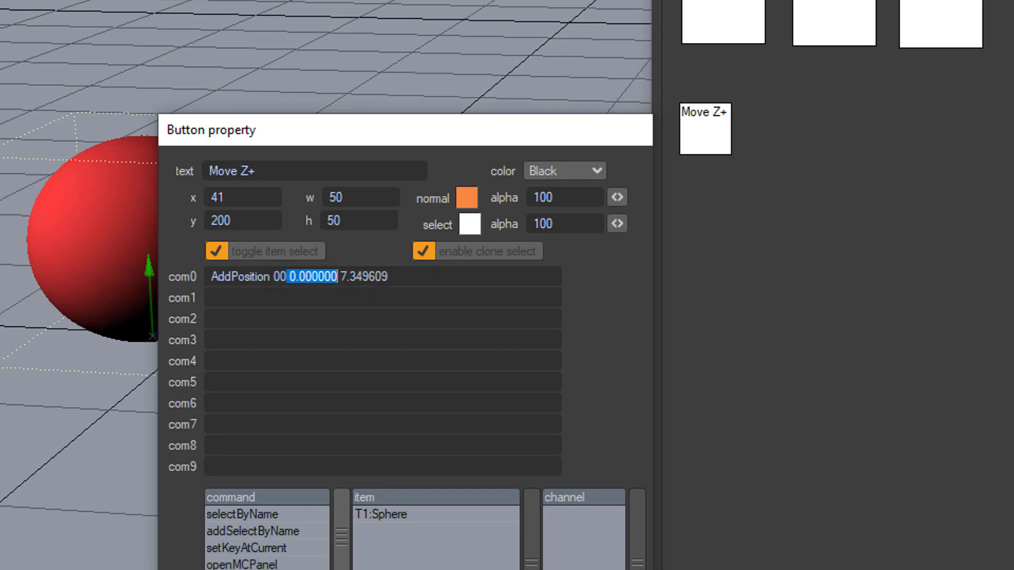
type("0")
key("BackSpace")
key("BackSpace")
type("0")
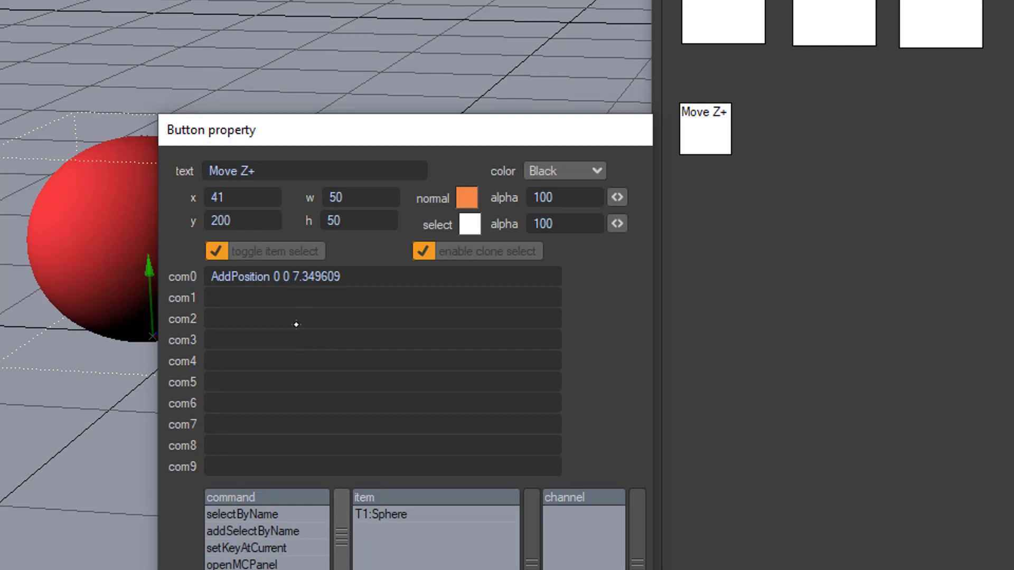
left_click_drag(340, 282, 292, 288)
type("6")
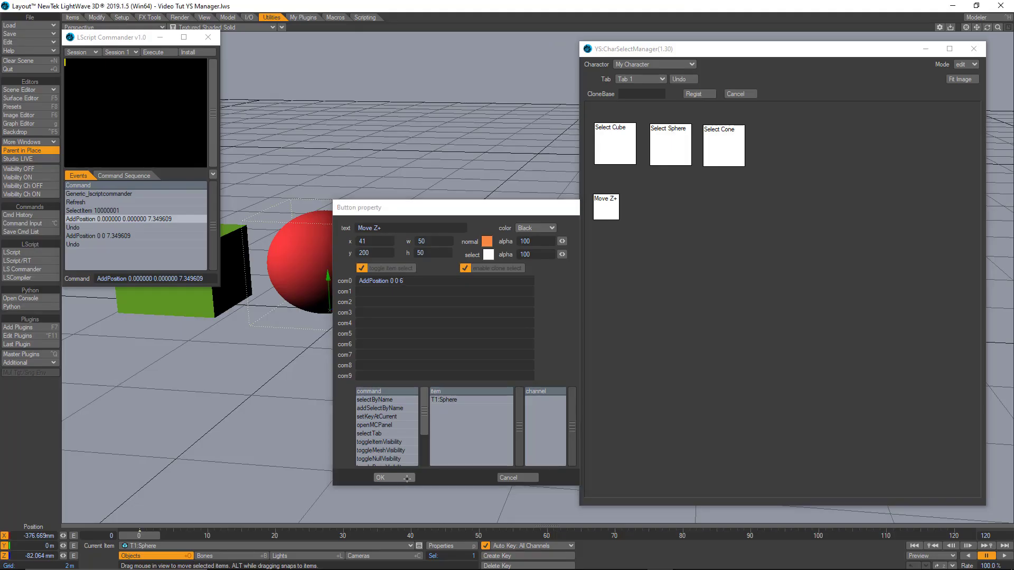
left_click(407, 479)
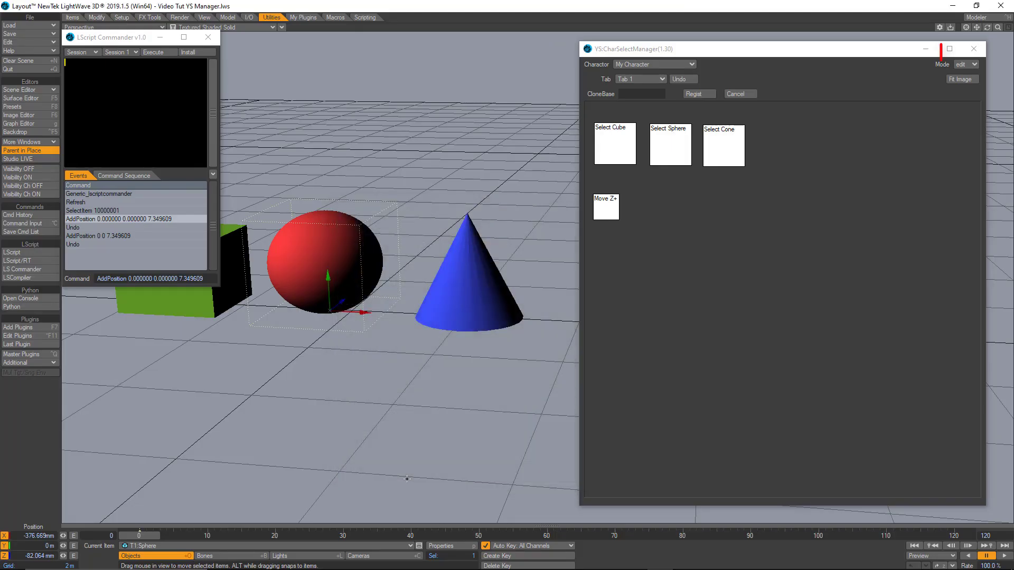
Switch the manager to use mode, test Move Z+ on the sphere and undo the moves.
left_click(966, 64)
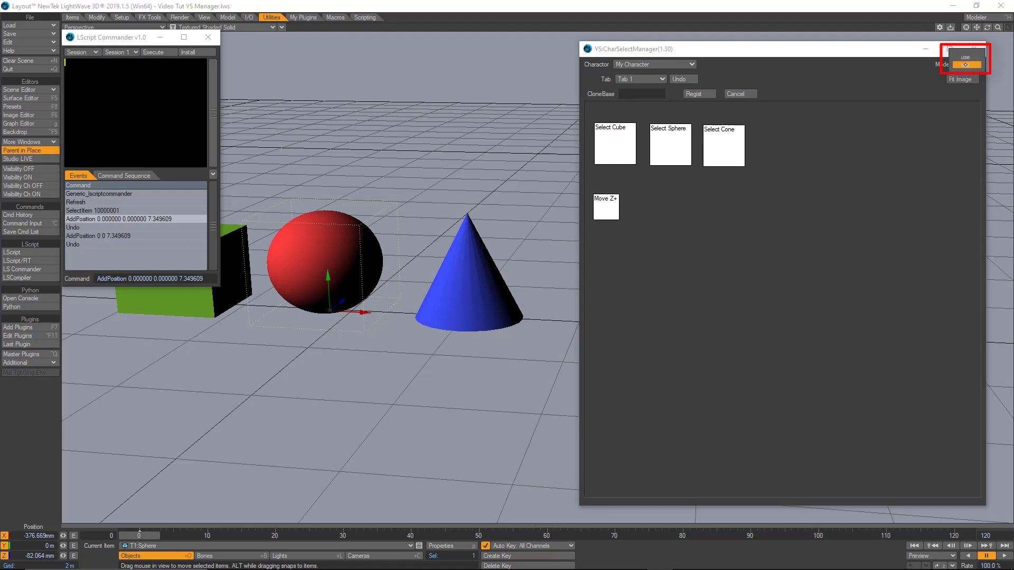
left_click(966, 57)
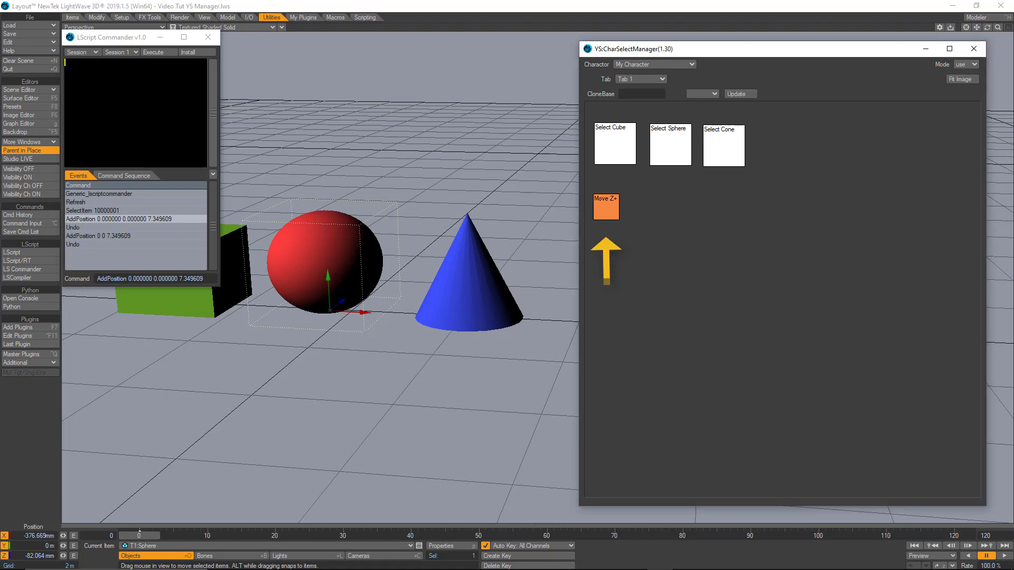
left_click(610, 214)
left_click(608, 214)
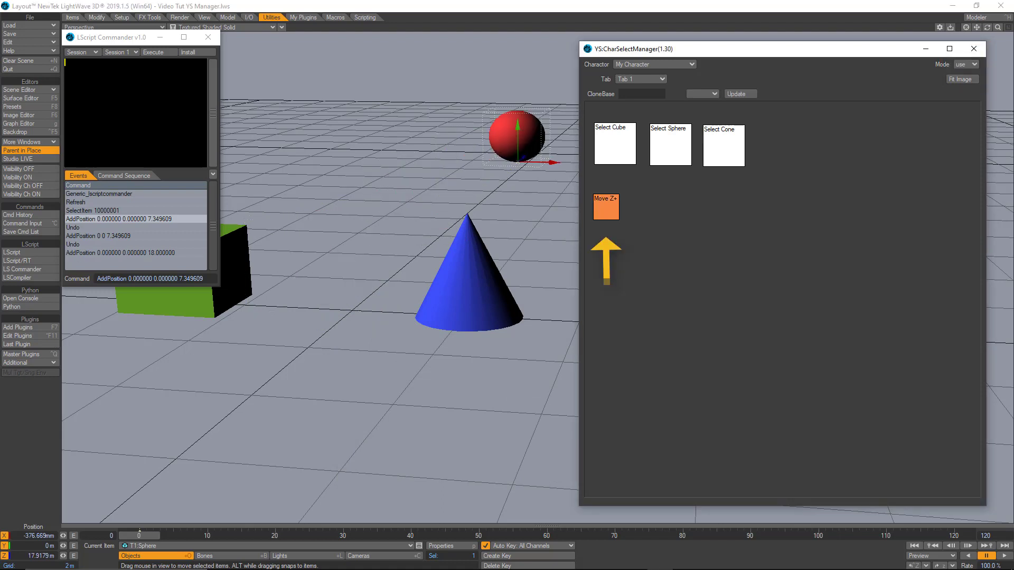
key("ctrl+z")
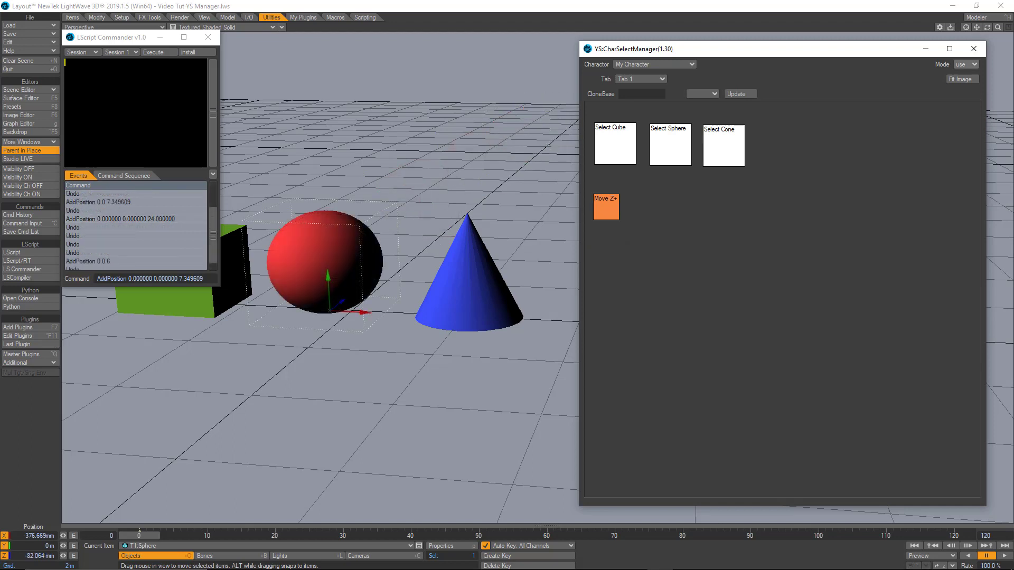
Return to edit mode, duplicate the Move Z+ button and place the copy beside it at about x 110, y 200.
left_click(968, 65)
left_click(968, 73)
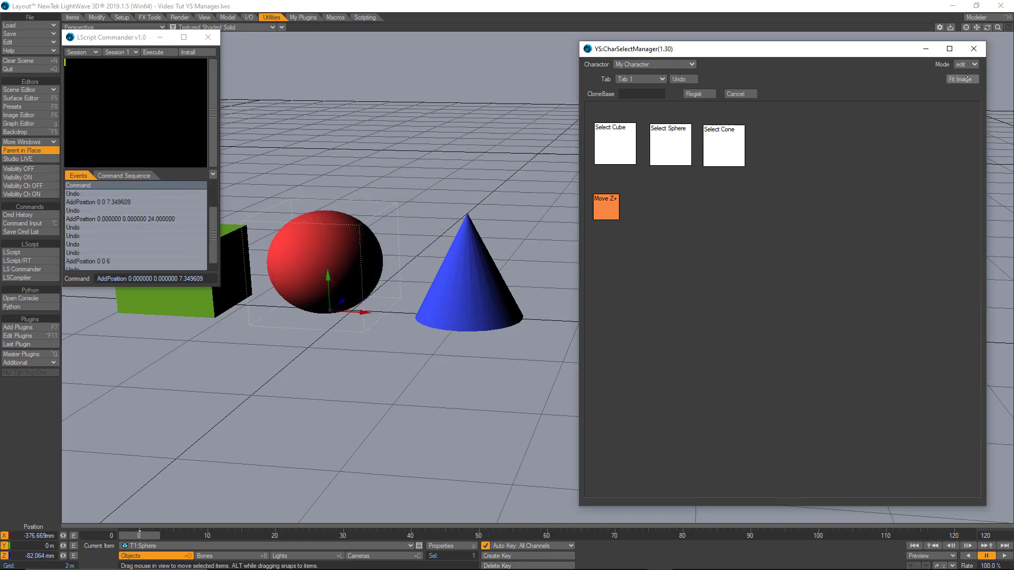
left_click(609, 211)
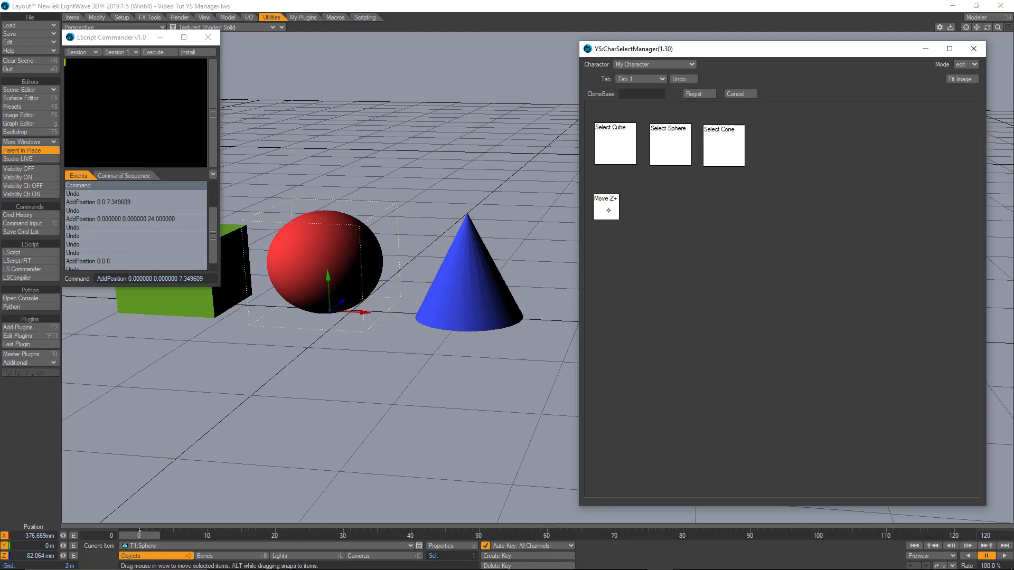
right_click(609, 210)
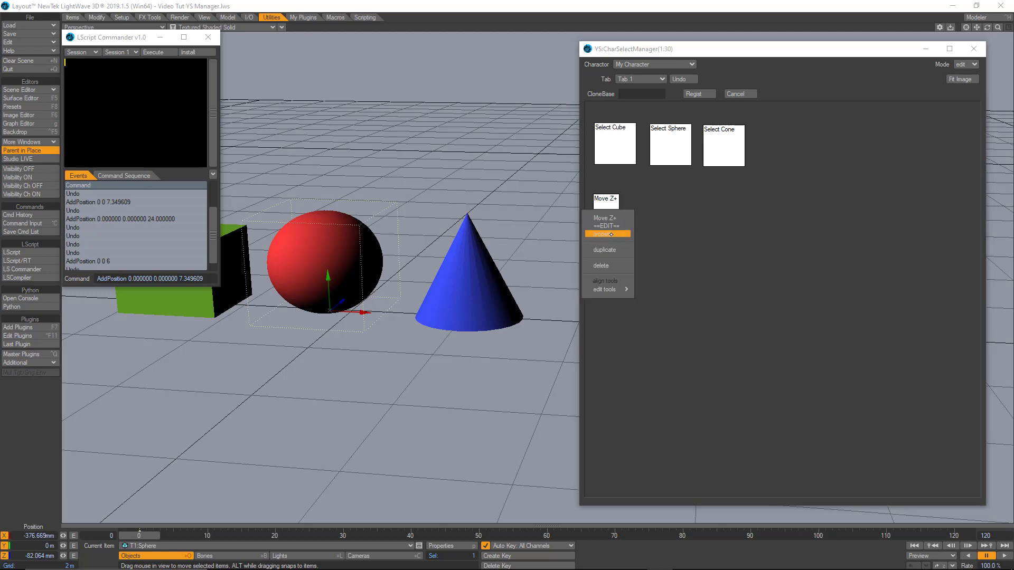
left_click(613, 253)
left_click_drag(613, 214, 647, 209)
Set the duplicated button's text to Move Z- and its com0 command to AddPosition 0 0 -6.
right_click(648, 209)
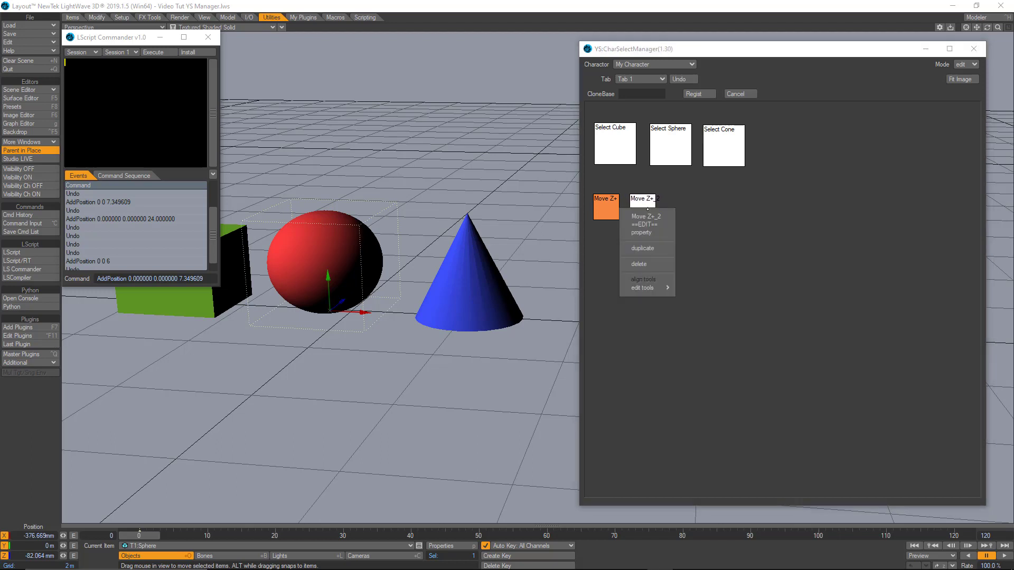
left_click(646, 233)
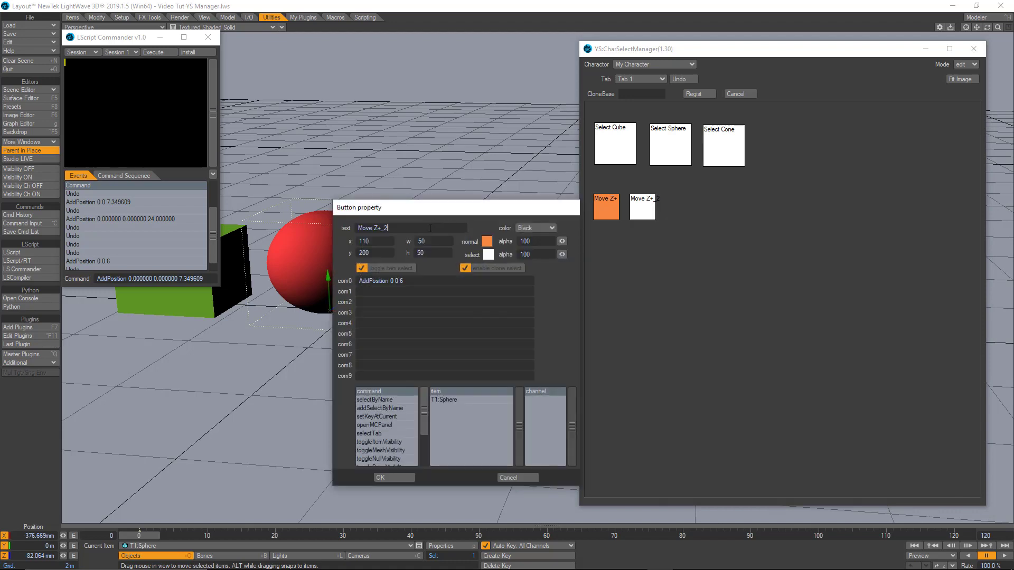
key("BackSpace")
key("BackSpace")
type("-")
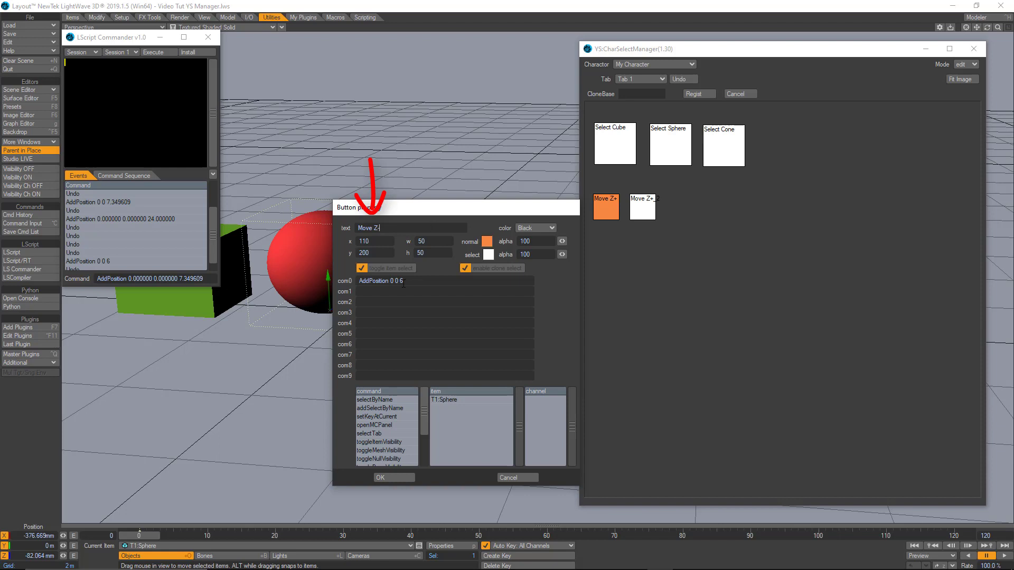
type("-")
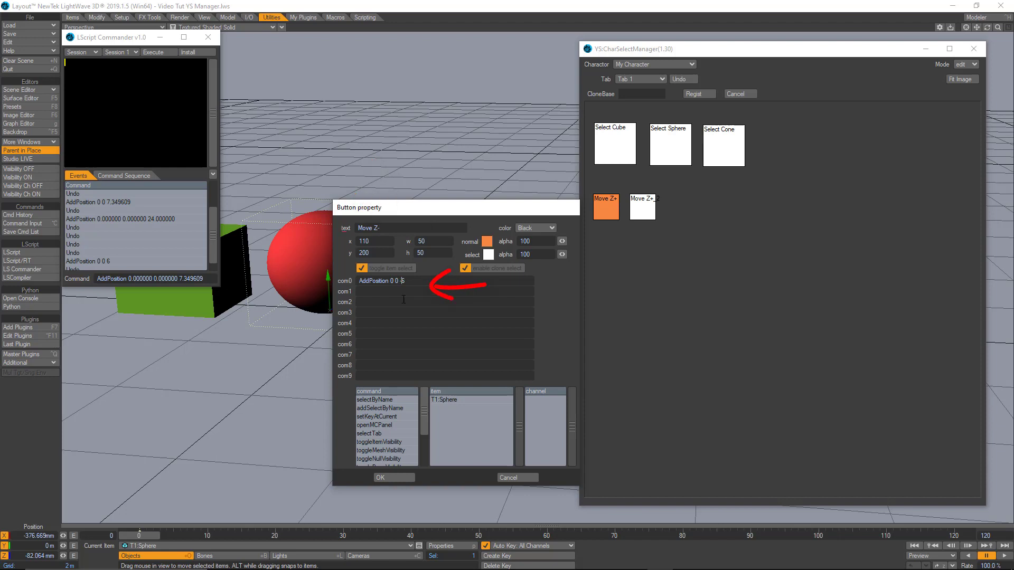
left_click(394, 477)
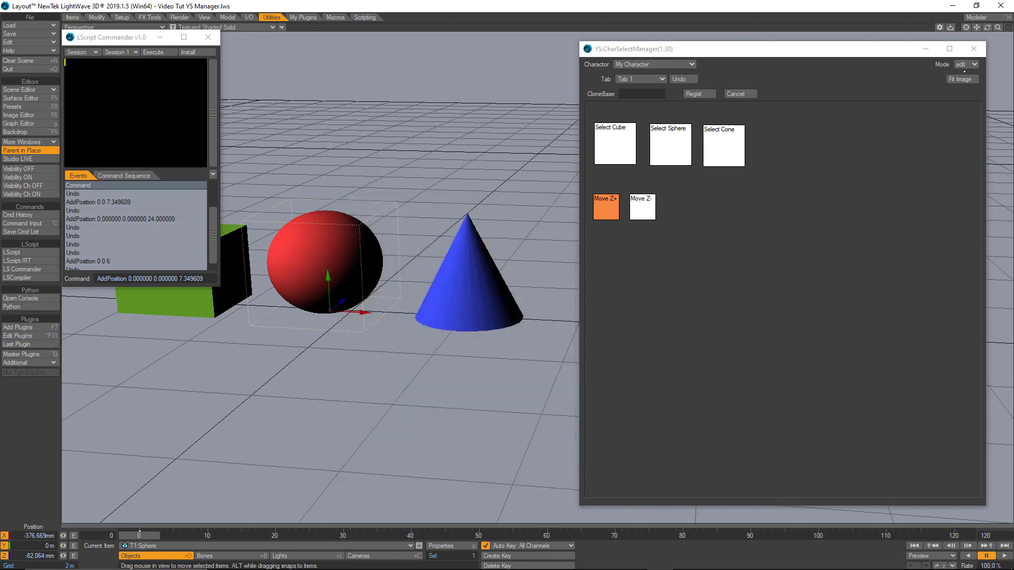
Switch to use mode and test the Move Z- and Move Z+ buttons by shifting the sphere back and forth.
left_click(968, 64)
left_click(970, 57)
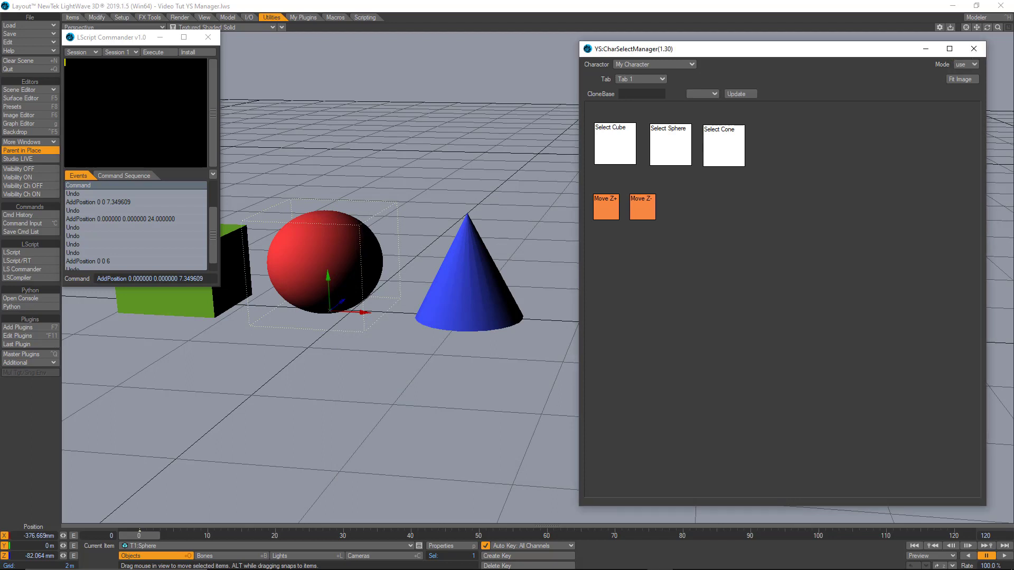
left_click(646, 210)
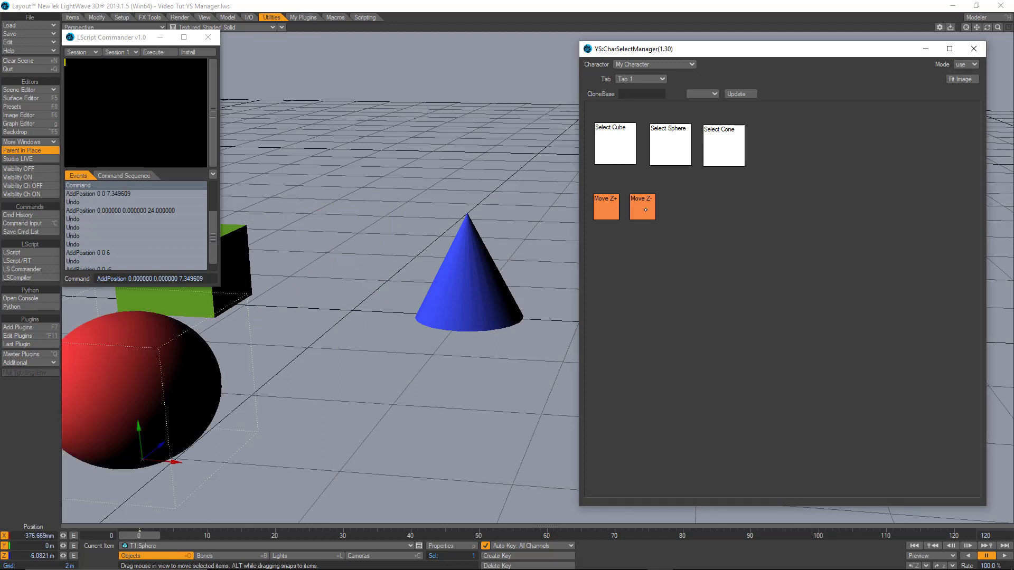
left_click(616, 212)
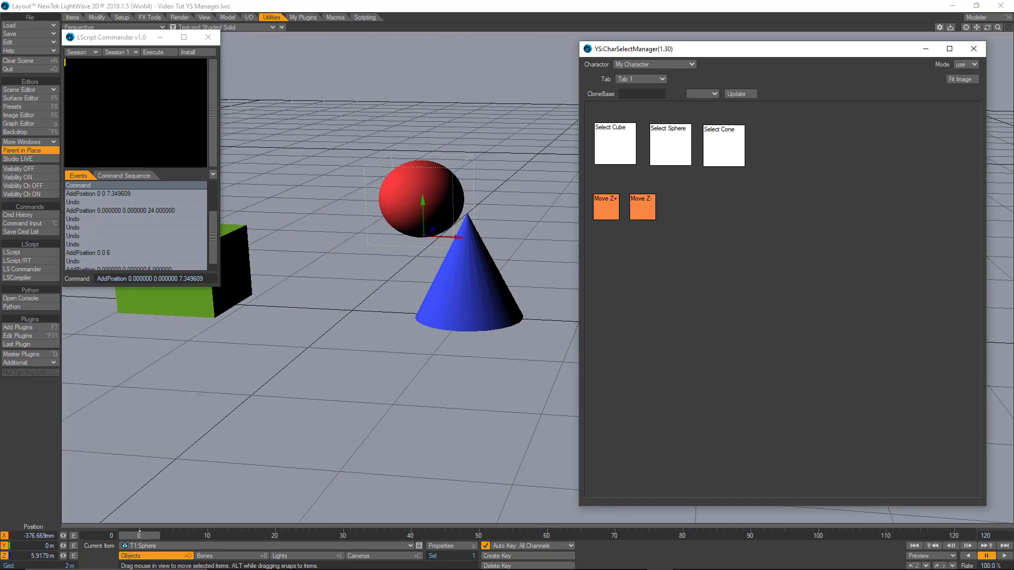
left_click(643, 208)
left_click(610, 207)
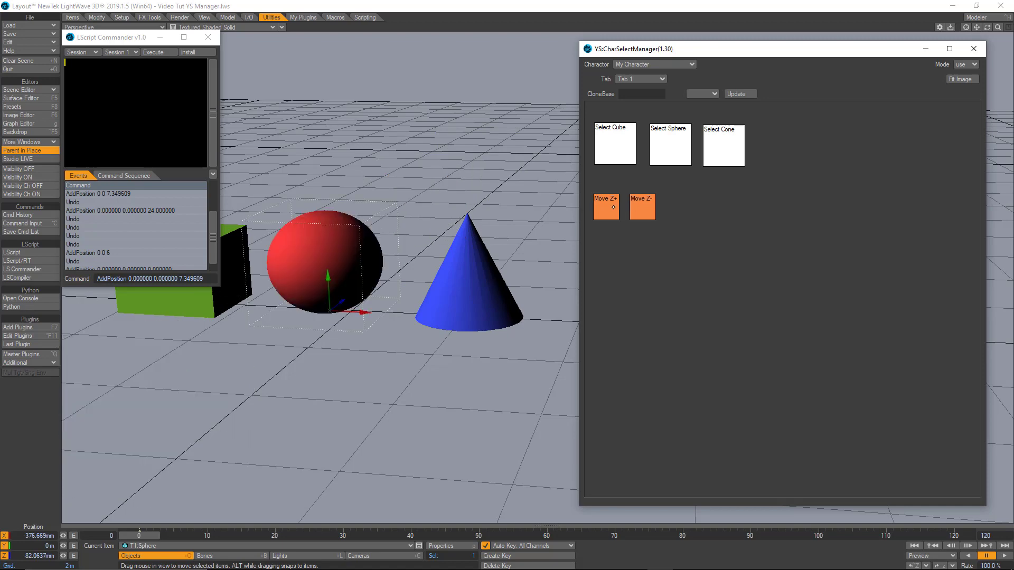
left_click(610, 207)
left_click(642, 209)
left_click(643, 209)
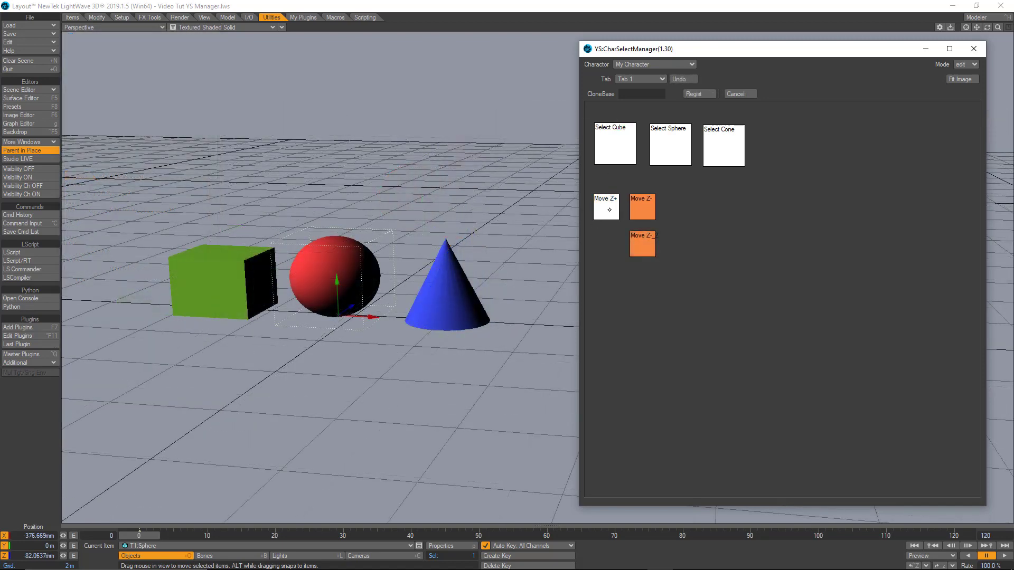
Duplicate the Move Z+ button and place the copy below it at about x 39, y 273.
right_click(608, 208)
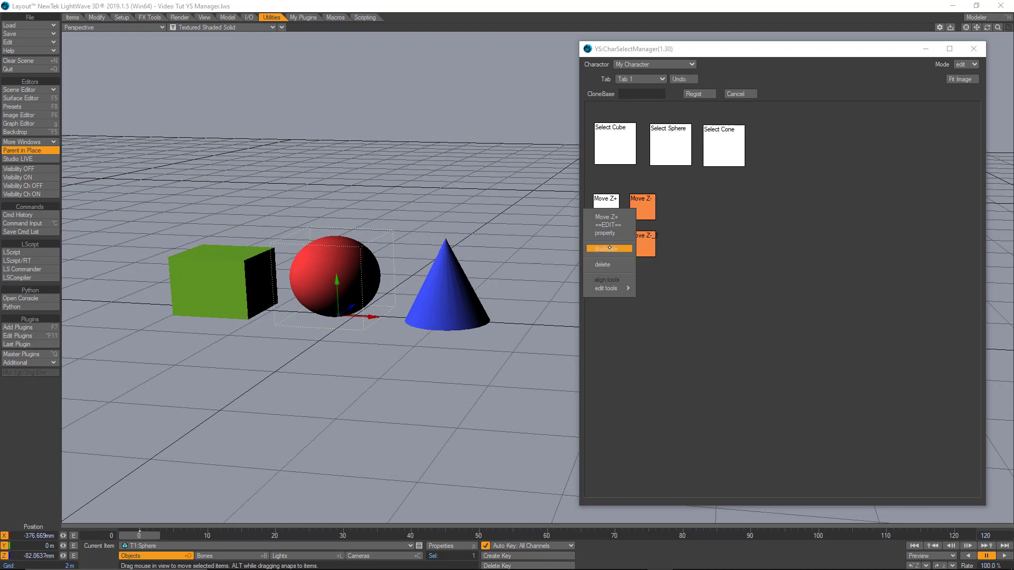
left_click(606, 249)
left_click_drag(607, 246, 607, 247)
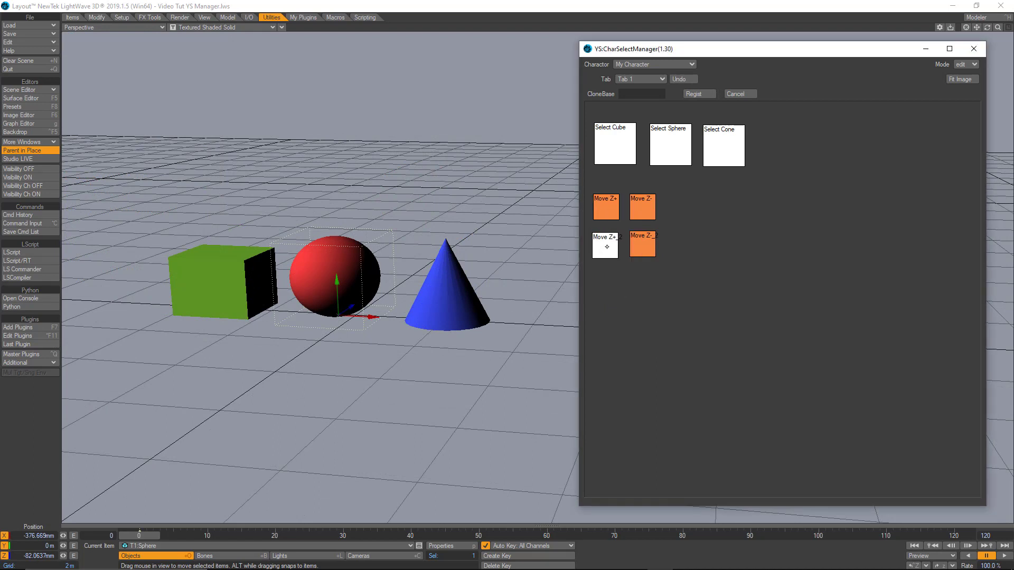
Set the Move Z+ copy's text to Rotate + and its com0 command to AddRotation 0 30 0.
right_click(608, 247)
left_click(609, 272)
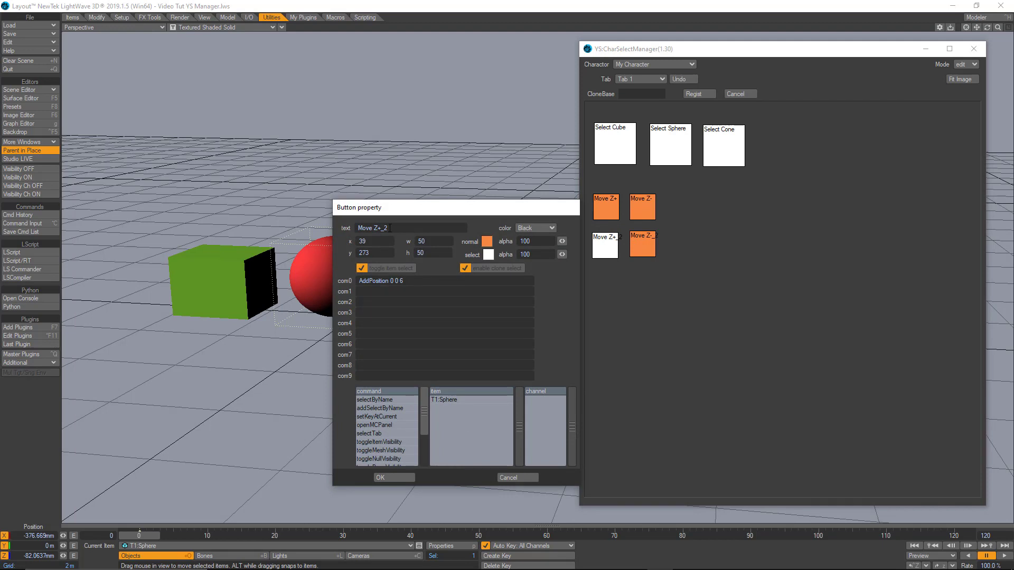
left_click_drag(391, 228, 354, 236)
type("Rotate +")
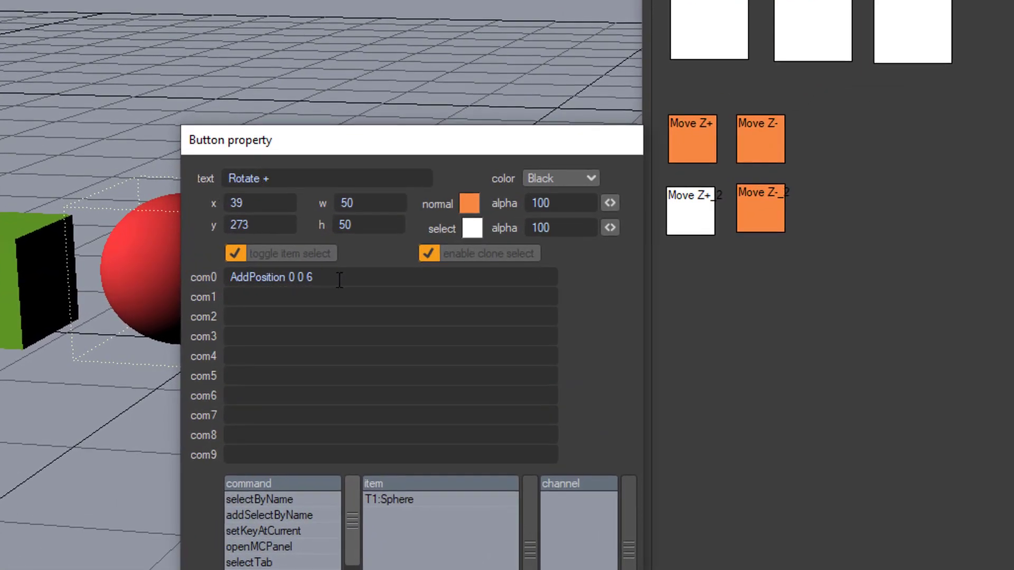
left_click_drag(289, 277, 256, 288)
type("Rotation")
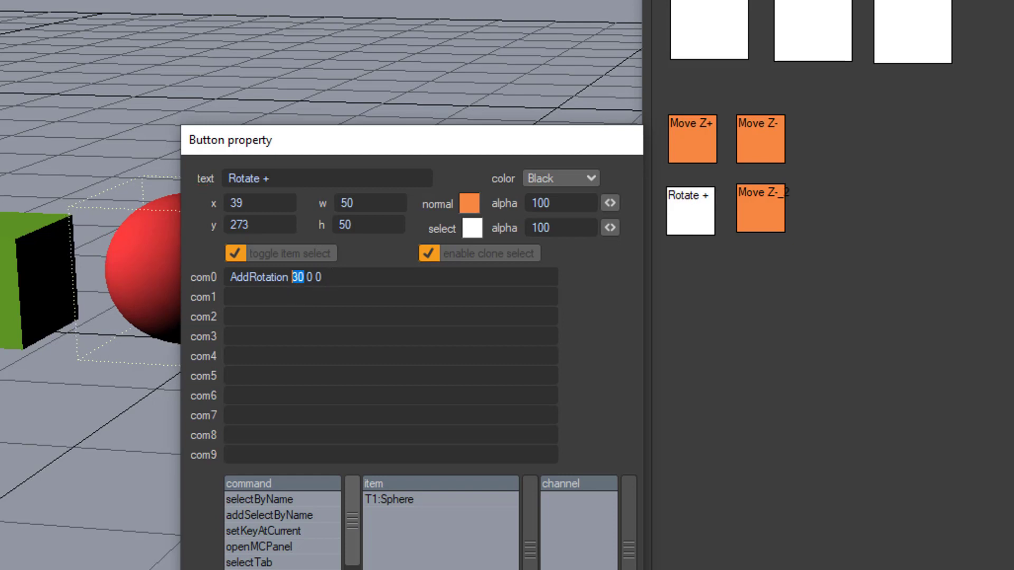
key("BackSpace")
type("0 3")
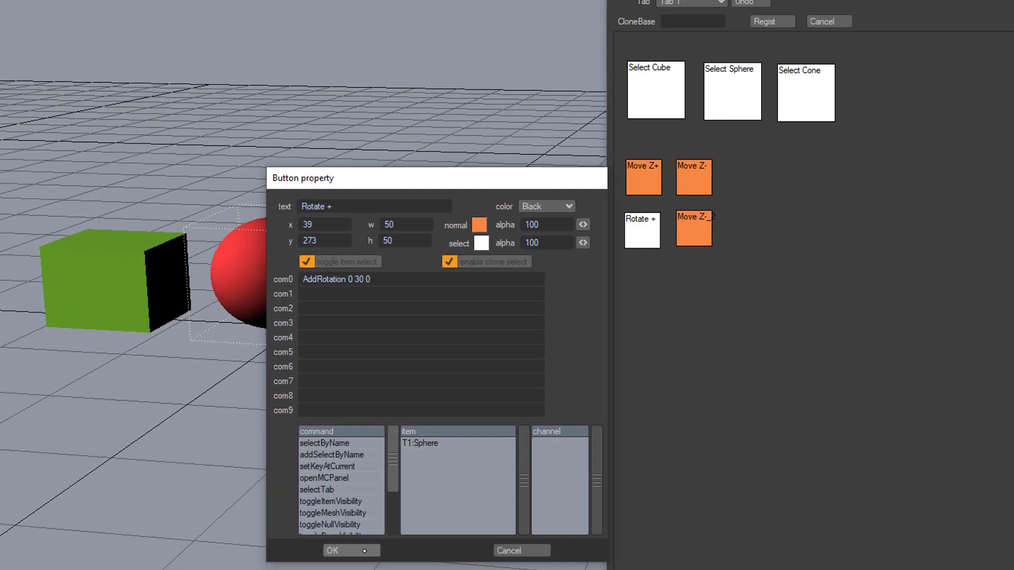
left_click(355, 549)
Switch to use mode and test the Rotate + button repeatedly on the sphere.
left_click(968, 65)
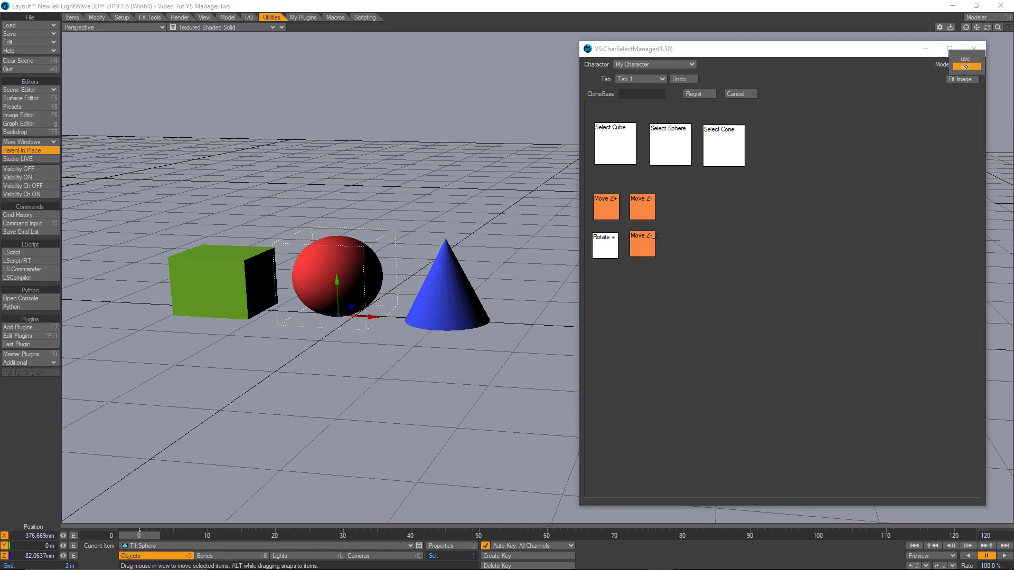
left_click(968, 59)
left_click(608, 248)
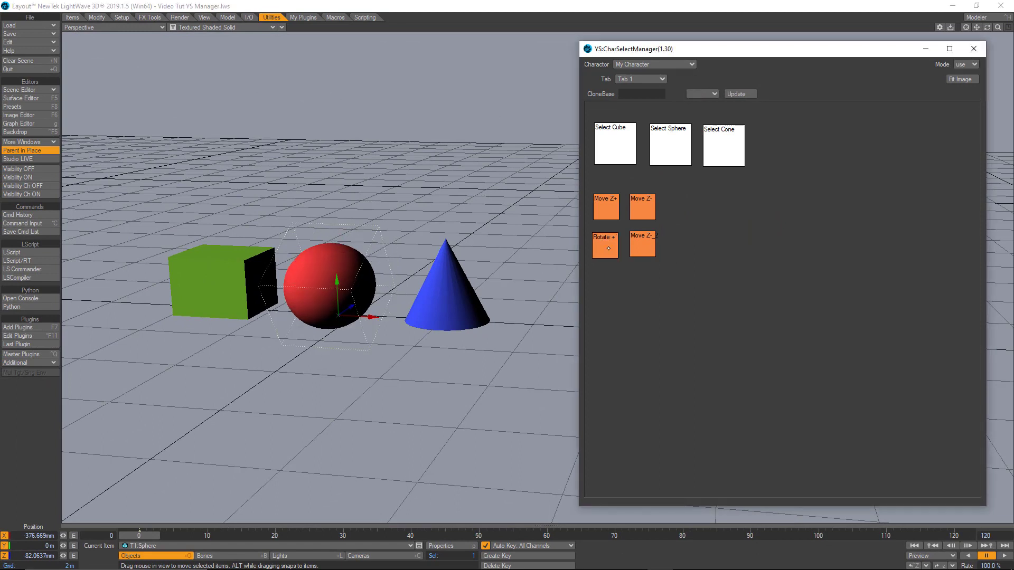
left_click(609, 248)
left_click(609, 249)
left_click(608, 249)
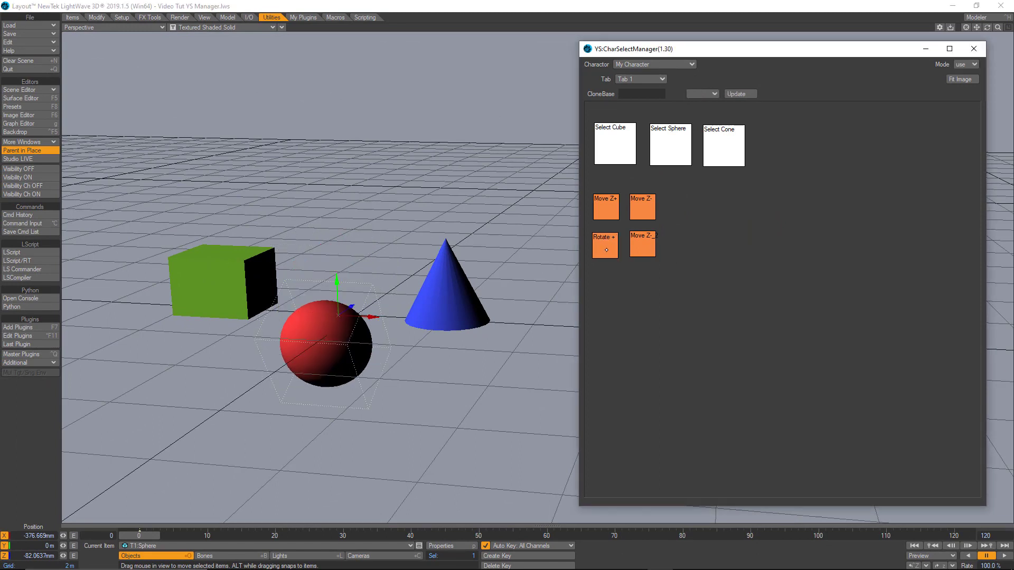
left_click(643, 252)
Switch the manager to edit mode and delete the leftover Move Z-_2 button beside Rotate +.
left_click(965, 64)
left_click(965, 72)
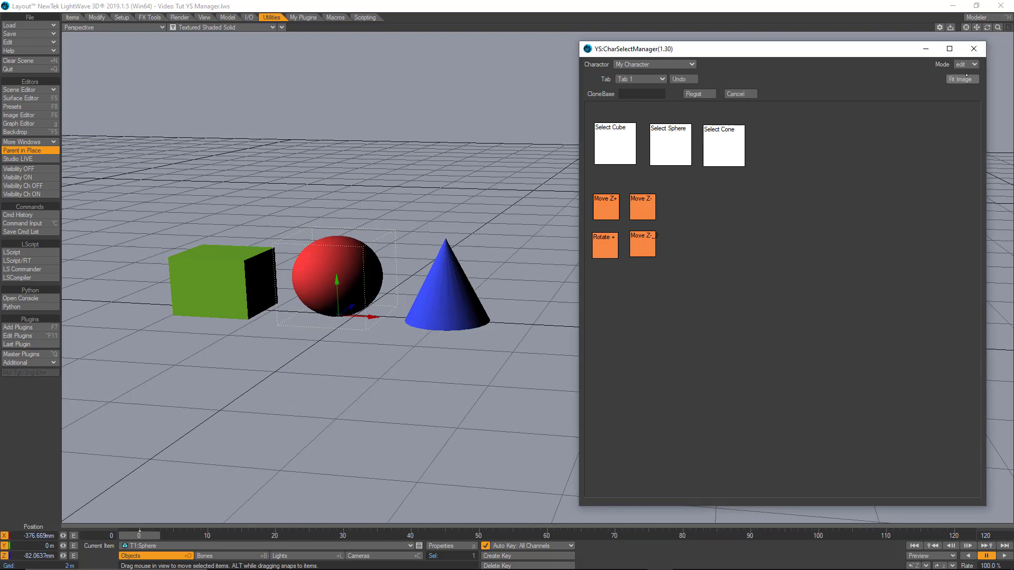
left_click(650, 252)
right_click(647, 248)
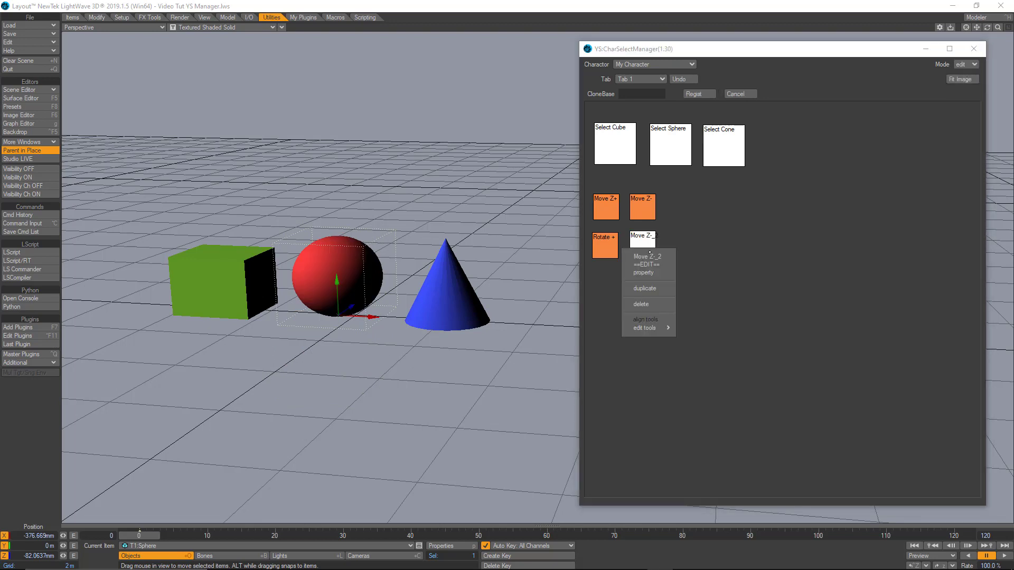
left_click(648, 306)
left_click(594, 143)
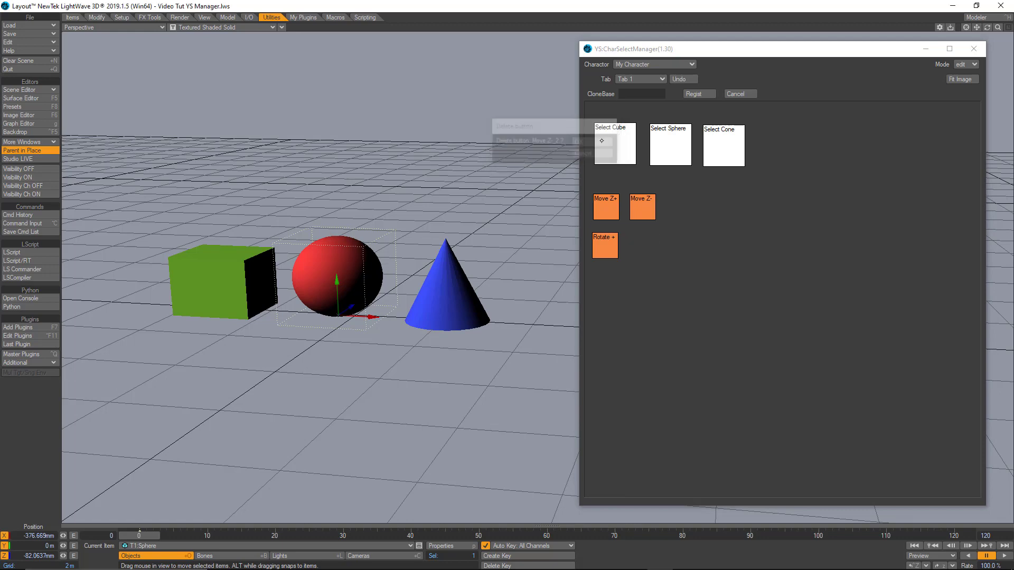
Duplicate the Rotate + button and place the copy beside it, under Move Z-, at about x 111, y 273.
left_click(605, 244)
right_click(606, 245)
left_click(614, 288)
left_click(642, 242)
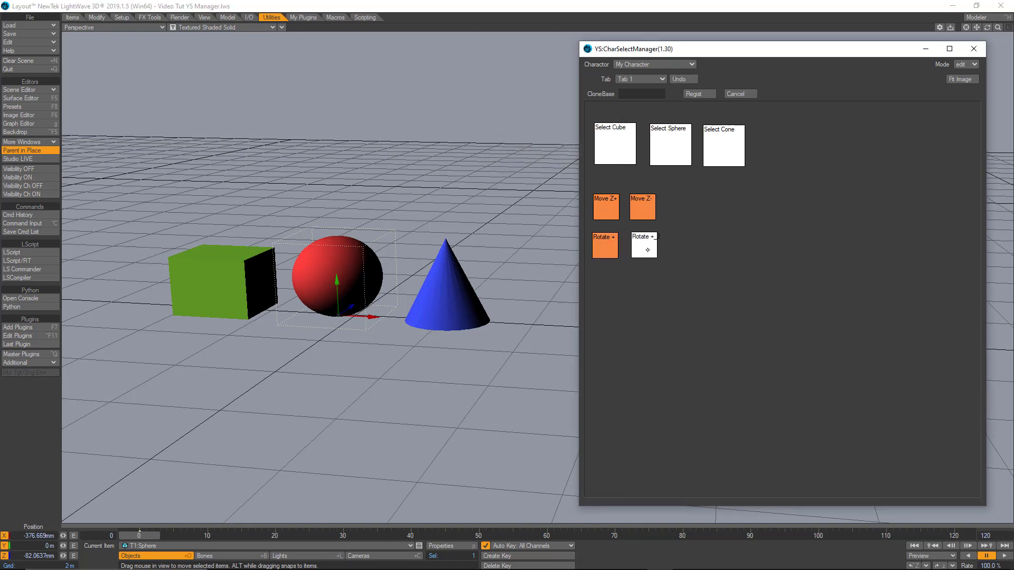
Set the Rotate + copy's text to Rotate - and its com0 command to AddRotation 0 -30 0.
right_click(641, 243)
left_click(725, 267)
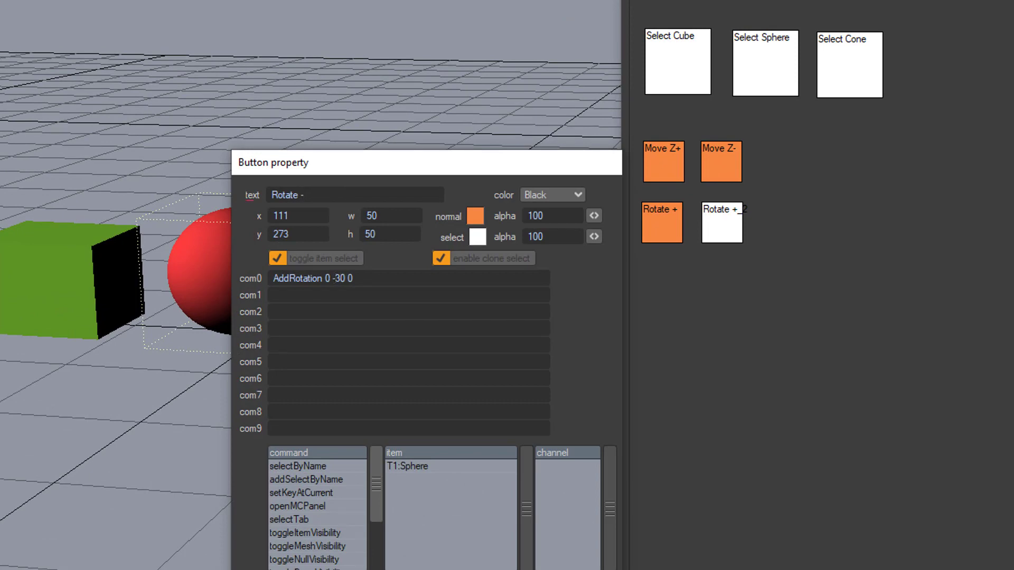
left_click(337, 566)
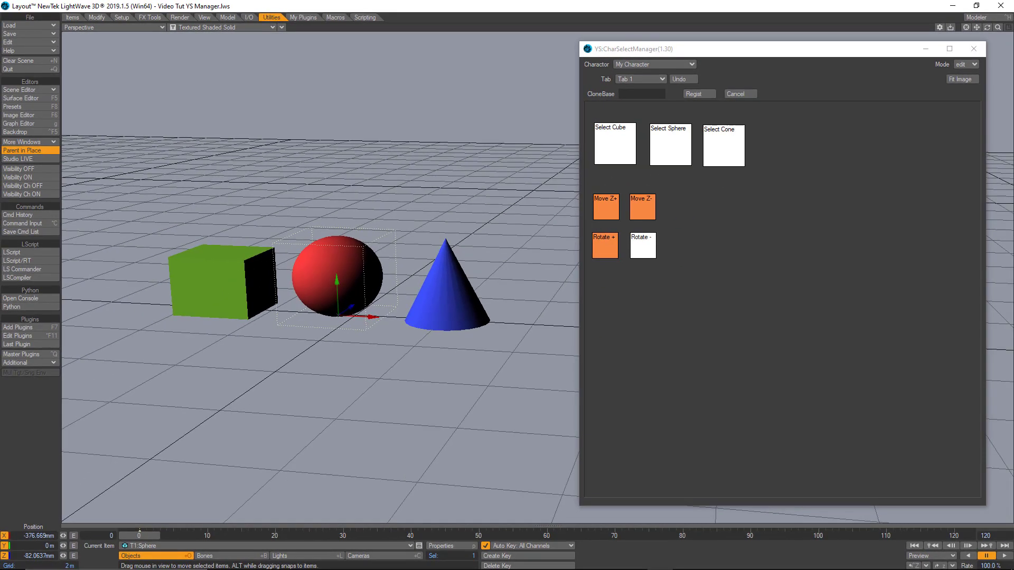
Switch to use mode and test the Rotate + and Rotate - buttons on the sphere.
left_click(969, 64)
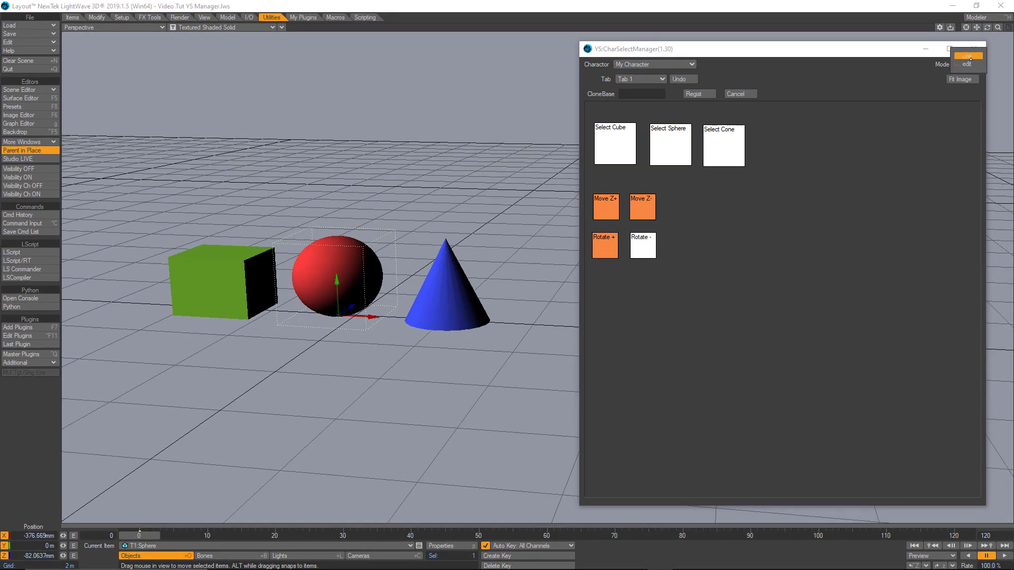
left_click(970, 57)
left_click(606, 247)
left_click(606, 246)
left_click(643, 246)
left_click(643, 246)
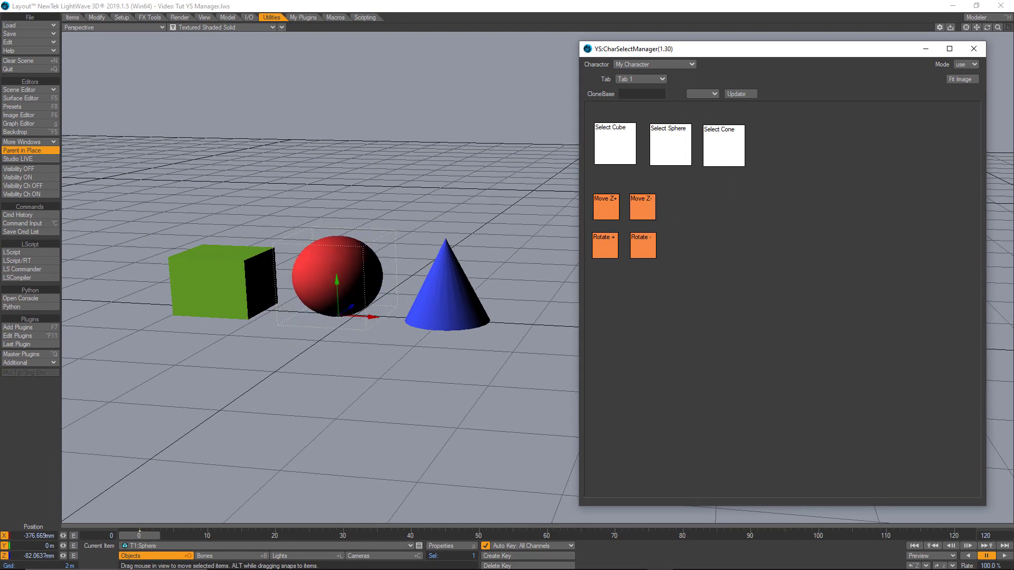
Test the rotation buttons on the cube and the cone, selecting each object with its own button.
left_click(631, 153)
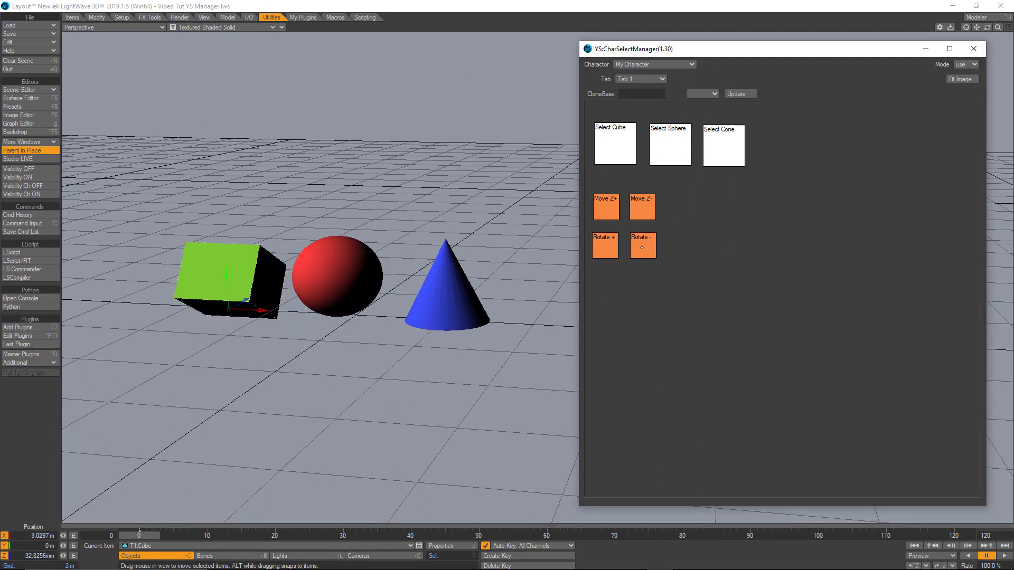
left_click(724, 143)
left_click(643, 247)
left_click(644, 246)
left_click(644, 247)
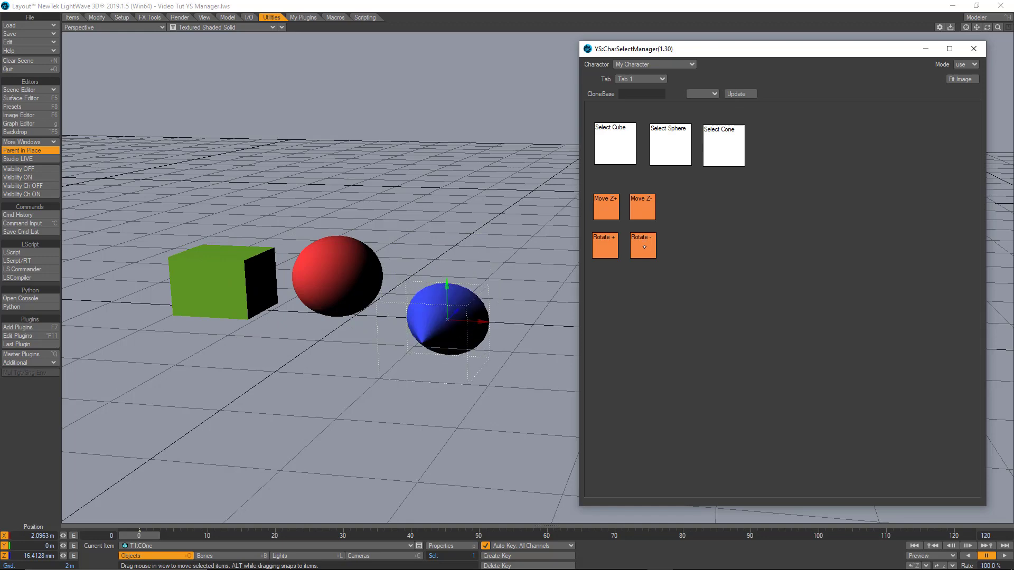
left_click(607, 249)
left_click(607, 248)
left_click(607, 249)
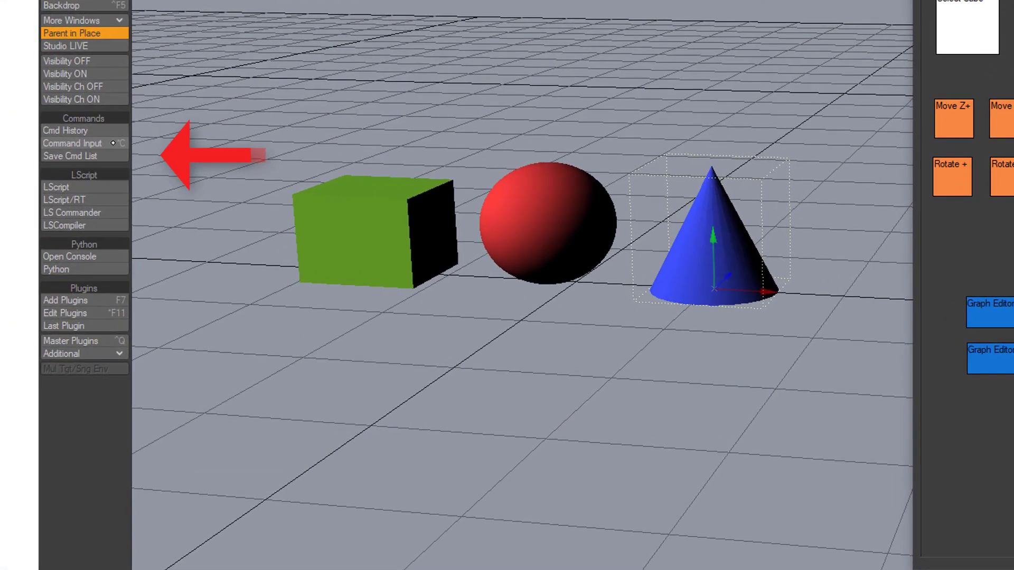
Save Layout's command list under the file name Commands.
left_click(105, 166)
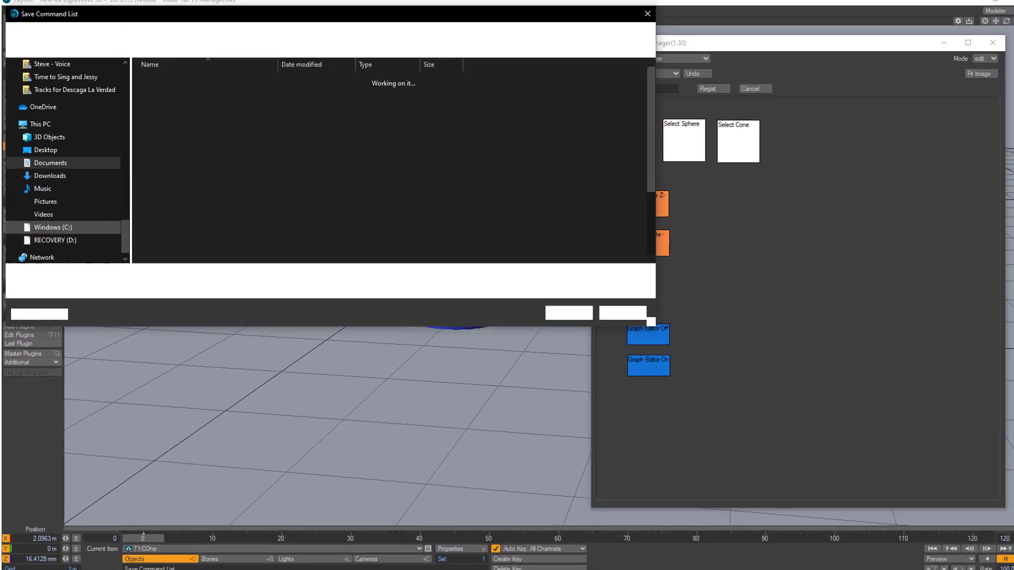
left_click_drag(290, 18, 338, 48)
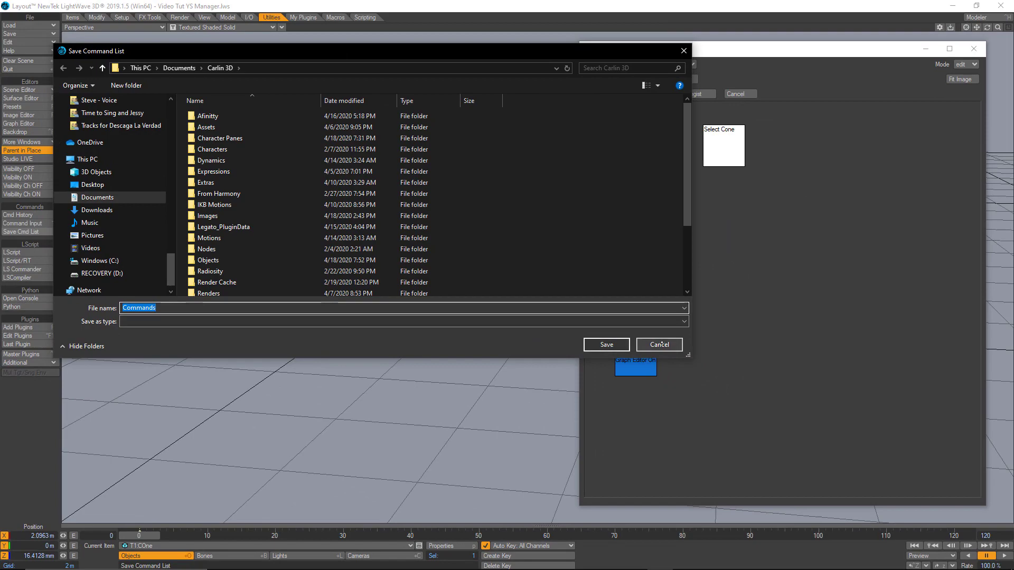
left_click(607, 345)
Open the Commands text file from the desktop in Notepad and look through the listed Layout commands.
left_click(953, 5)
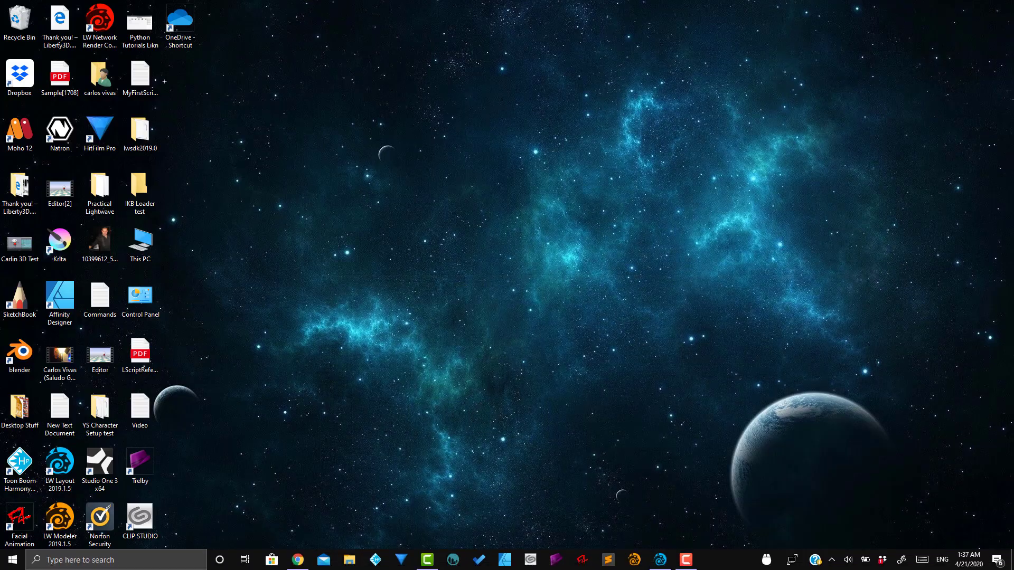
double_click(101, 297)
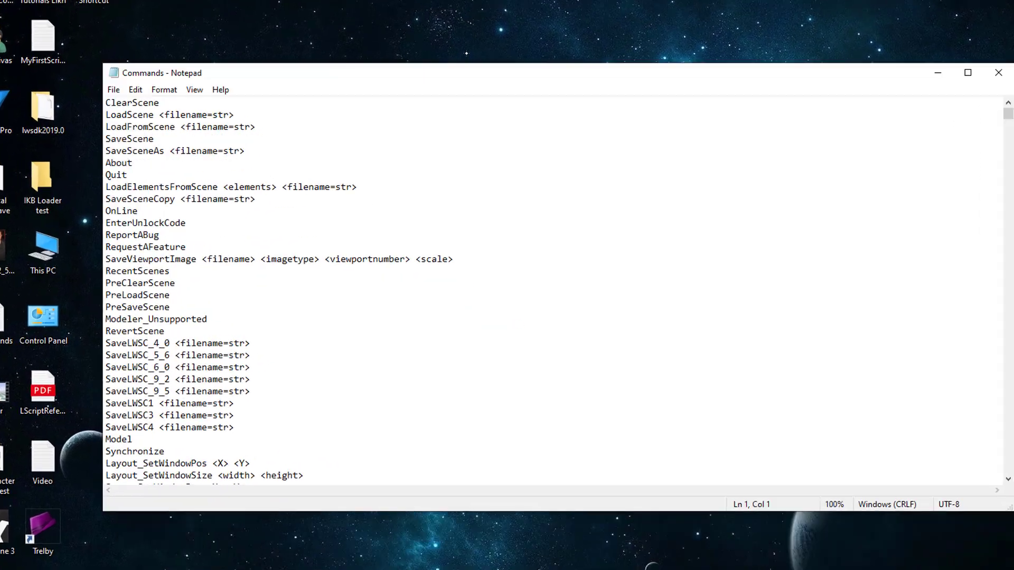
scroll(528, 291, "down", 20)
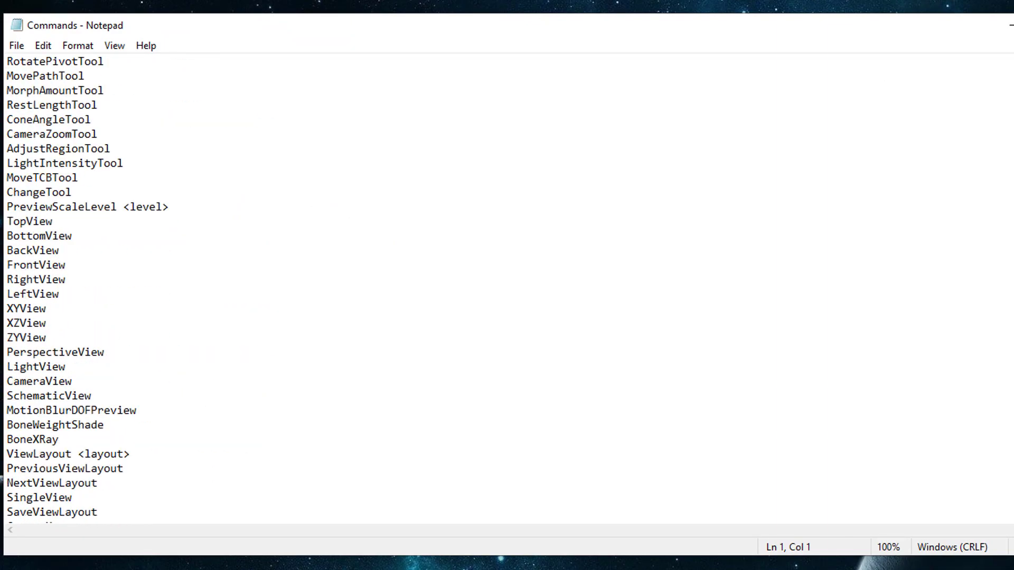
scroll(528, 290, "down", 20)
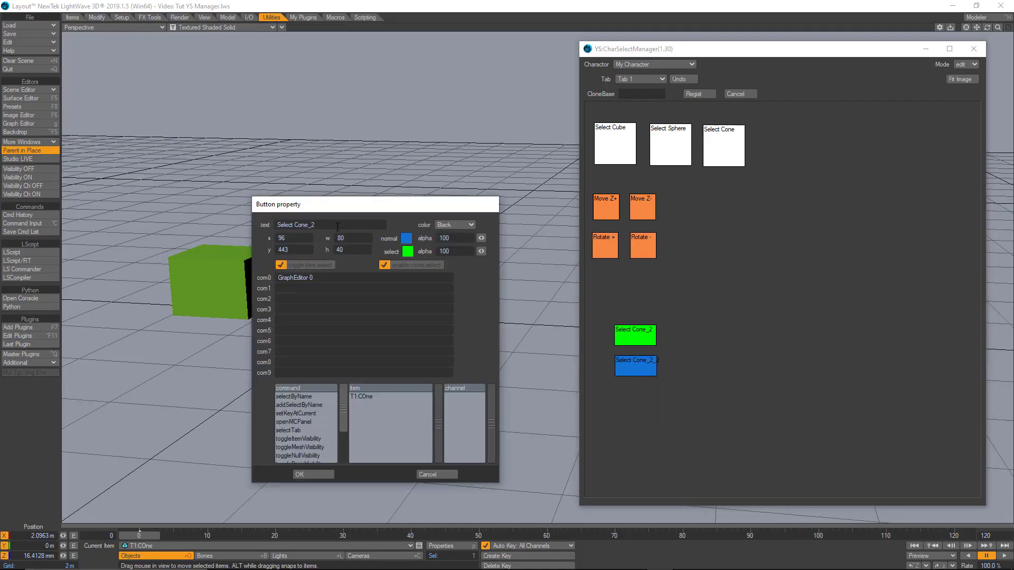
Rename the Select Cone_2 button that holds the GraphEditor 0 command as Graph Editor Off.
left_click_drag(320, 225, 256, 233)
type("Grap")
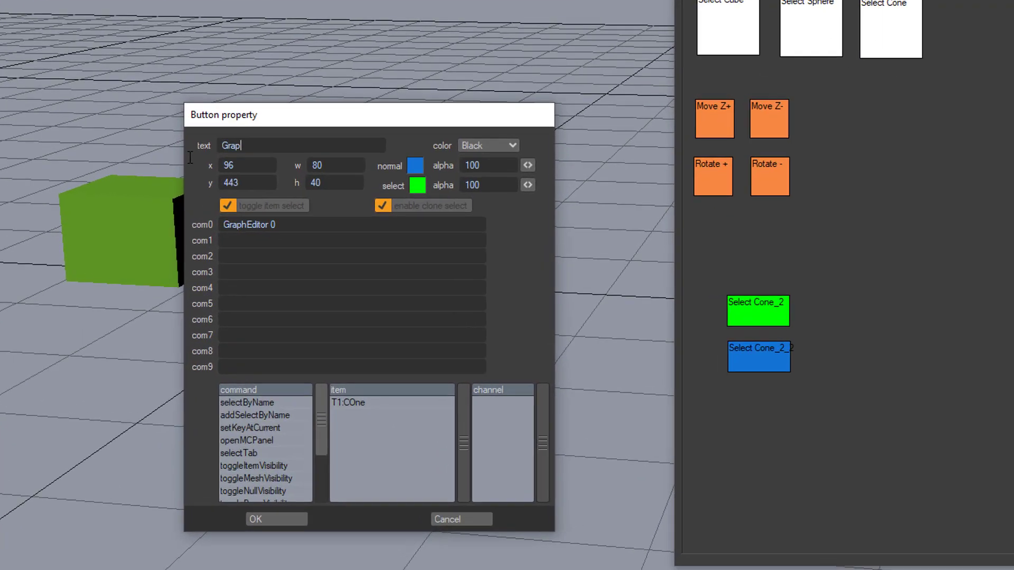
type("h Ed")
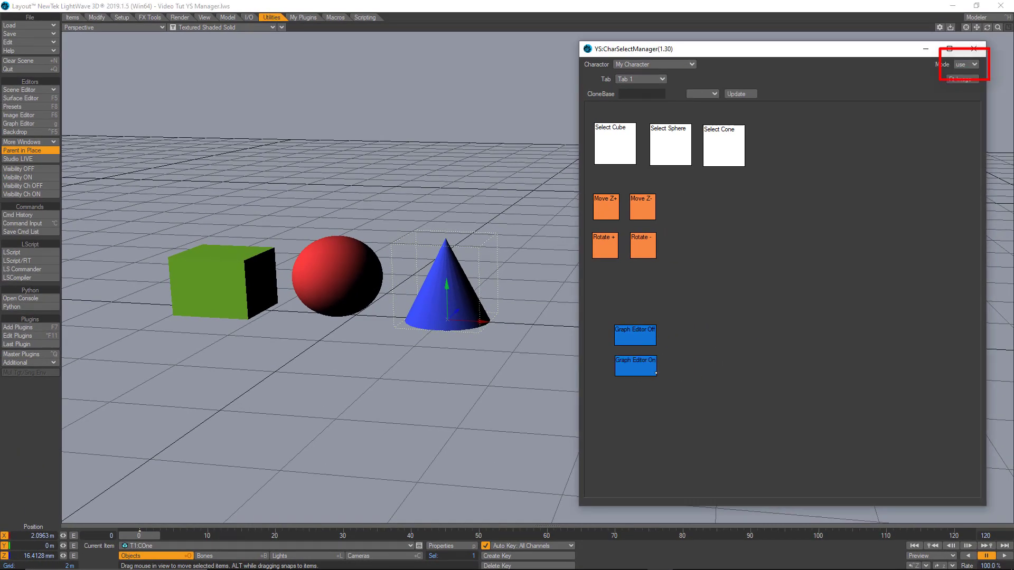
Test the Graph Editor On and Graph Editor Off buttons by opening and closing the Graph Editor repeatedly.
left_click(649, 372)
left_click(647, 337)
left_click(648, 365)
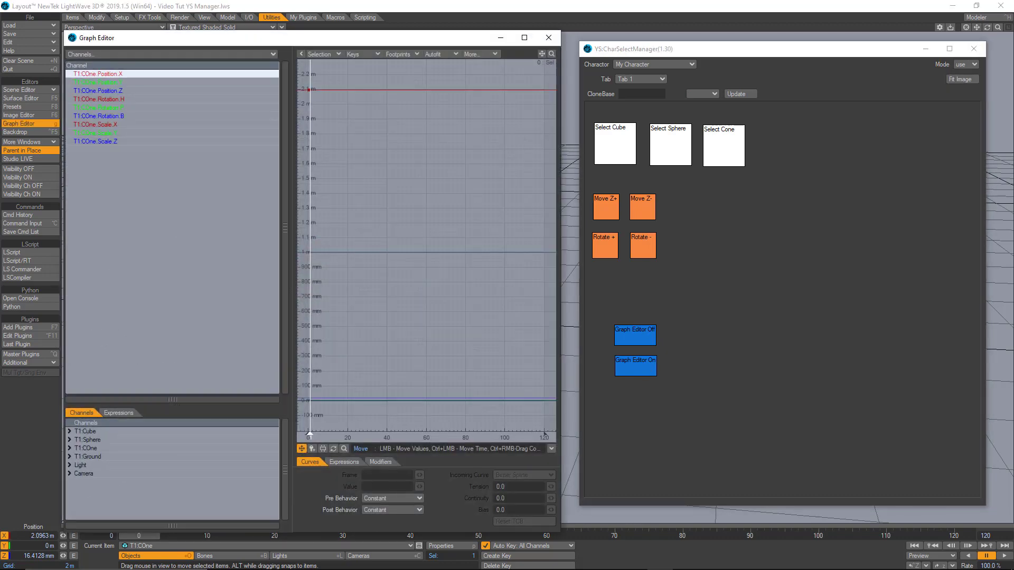
left_click(647, 337)
left_click(641, 360)
left_click(644, 333)
Switch to edit mode and save the button setup to the desktop as the XML file YS Tutotial 1.
left_click(967, 64)
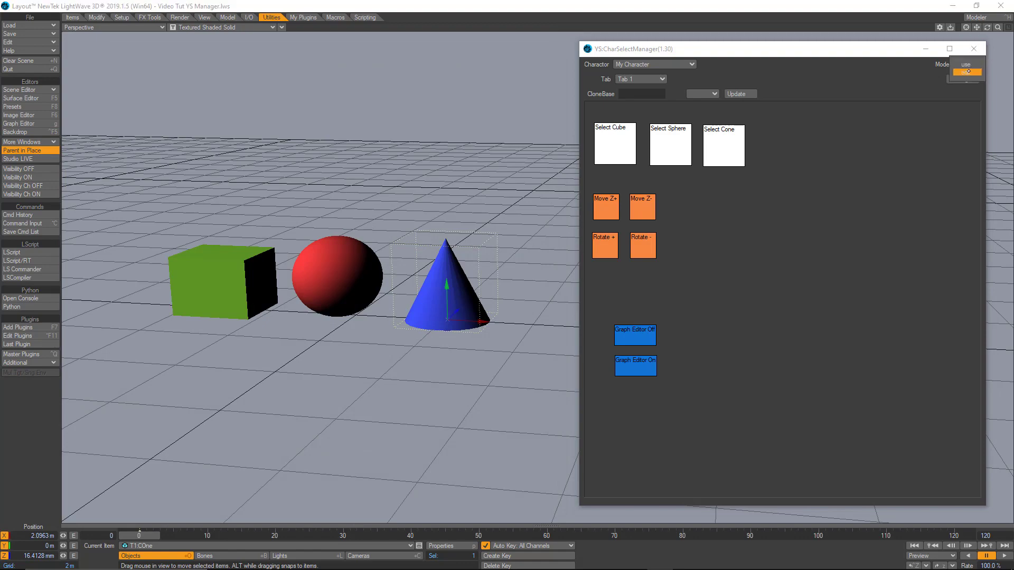
left_click(964, 74)
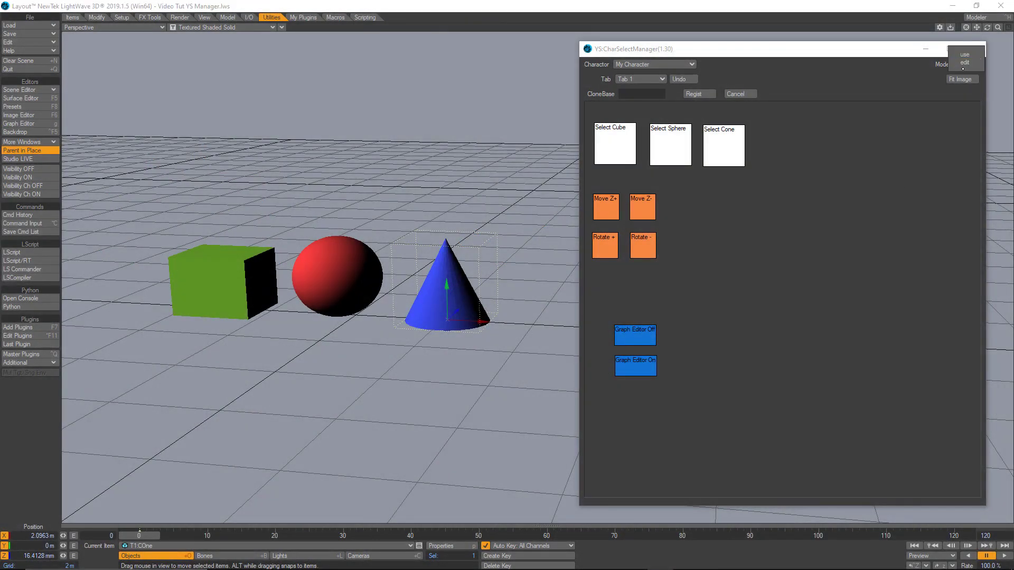
left_click(966, 64)
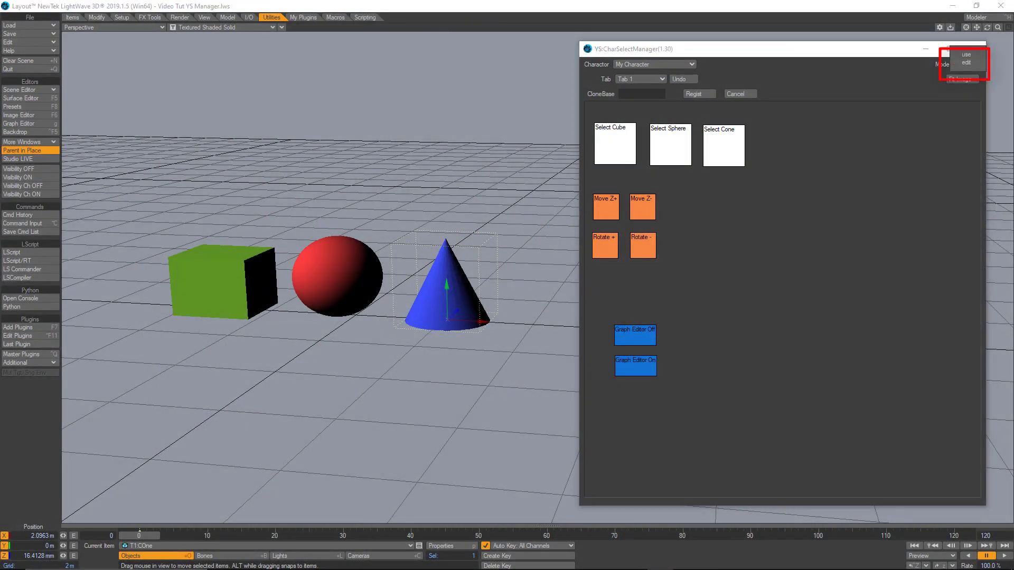
left_click(817, 248)
right_click(817, 249)
left_click(817, 343)
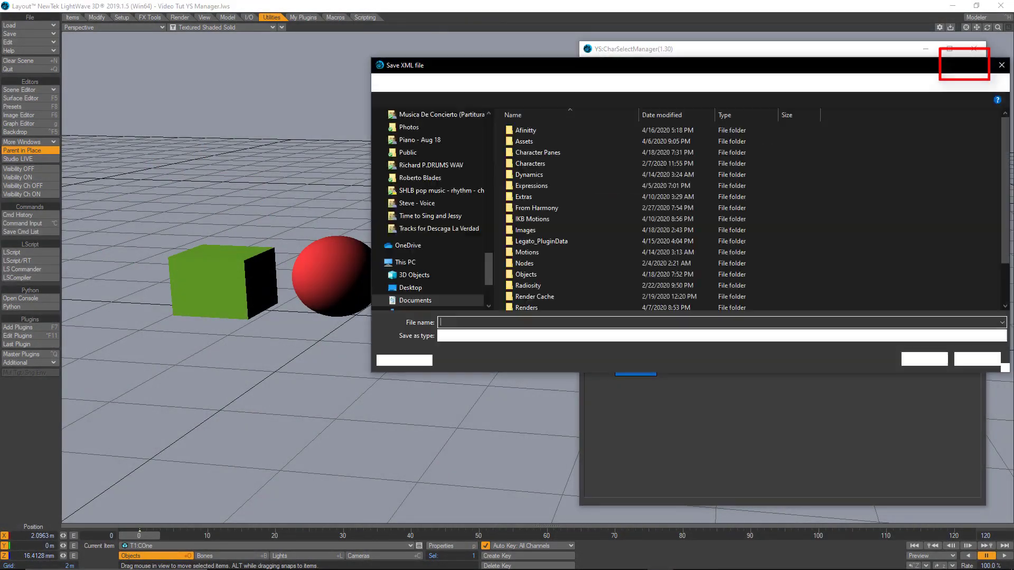
left_click(410, 288)
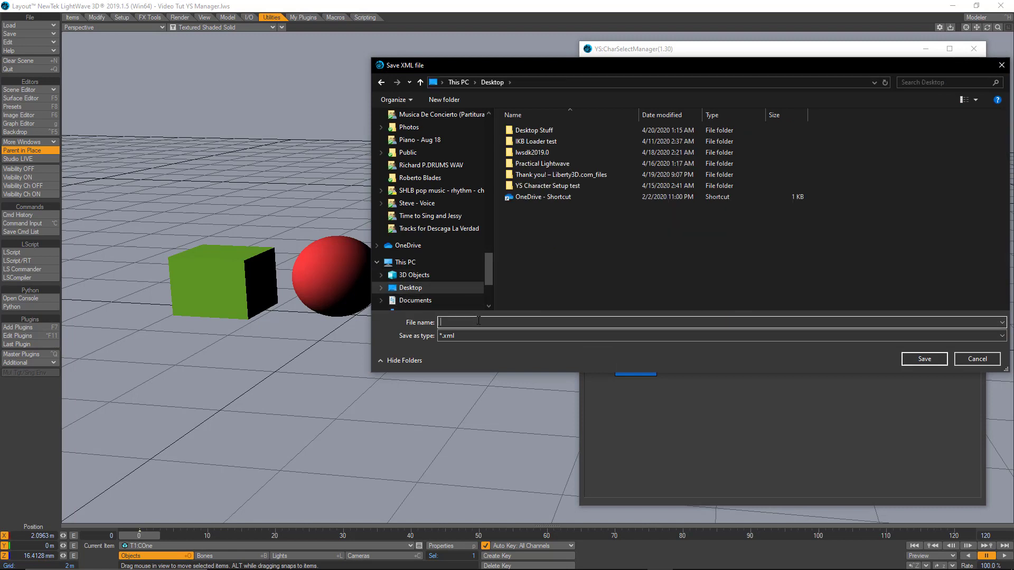
type("YS Tutotial")
key("Return")
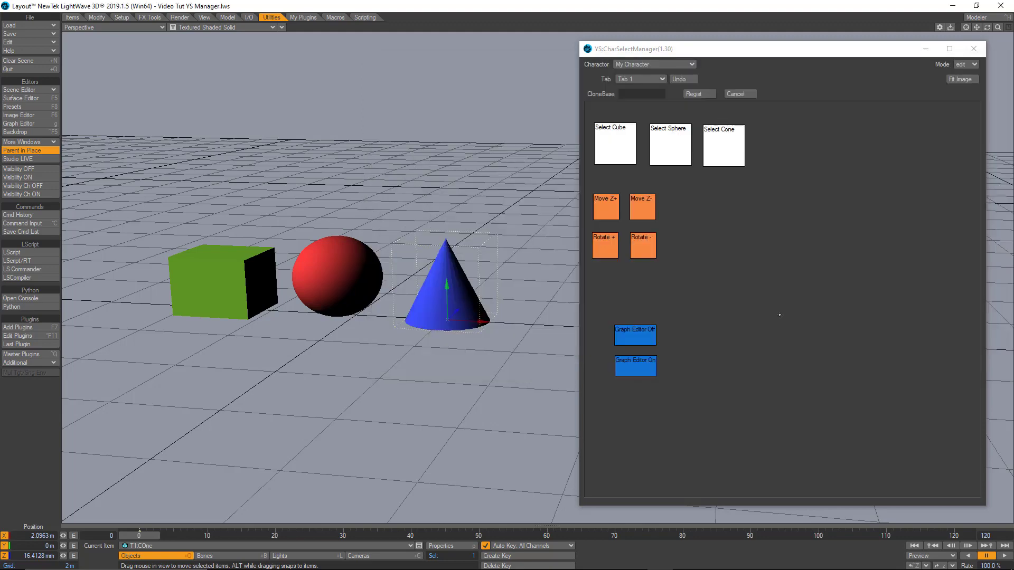
Open the Master Plugins window, bring up YS:CharSelectManager from its list and close the manager window again.
left_click(21, 142)
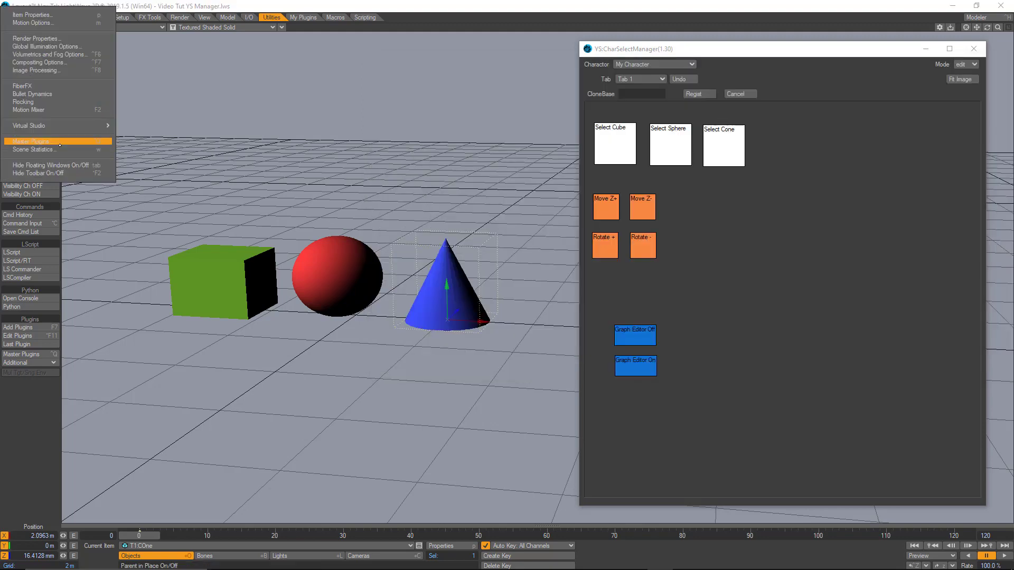
left_click(24, 150)
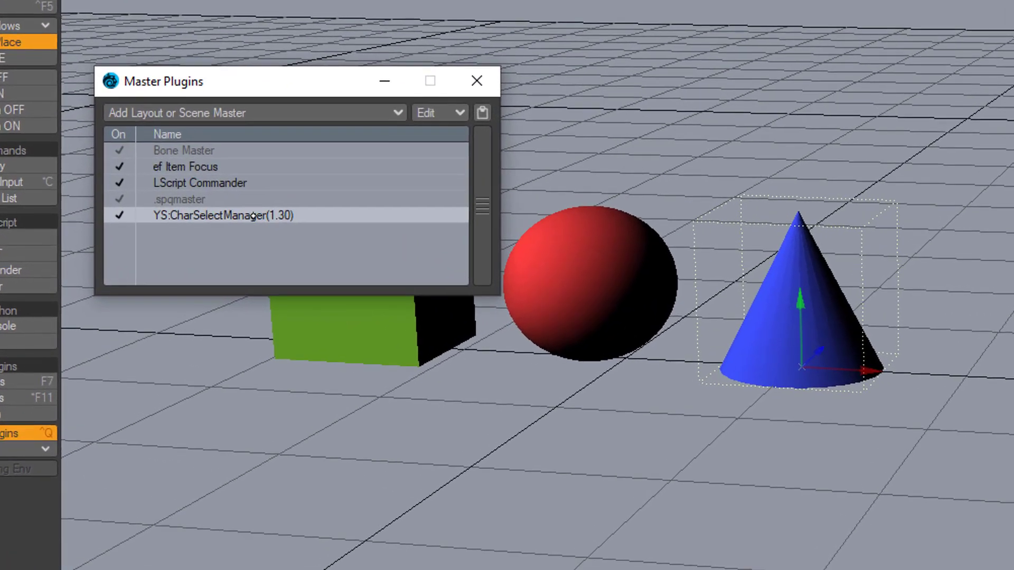
double_click(162, 241)
left_click_drag(674, 158, 743, 150)
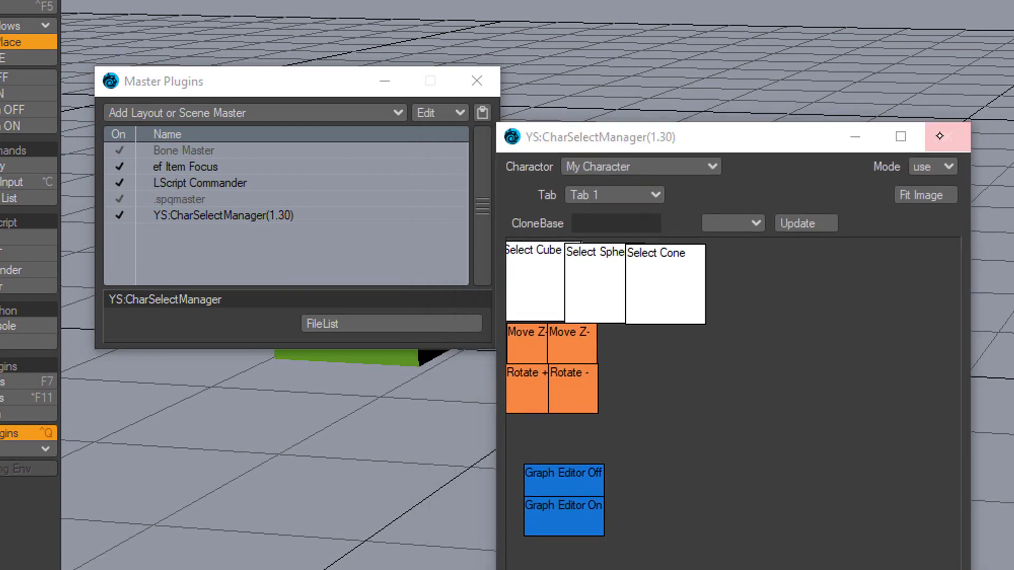
left_click(940, 137)
Add YS Tutotial 1.xml from the desktop to the YS:CharSelectManager file list and close Master Plugins.
left_click(422, 323)
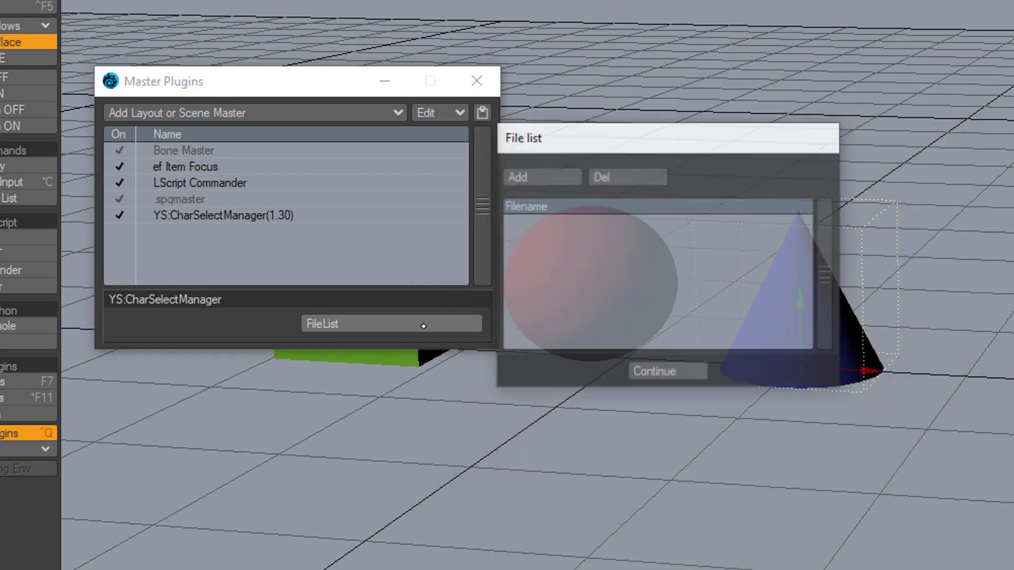
left_click(549, 177)
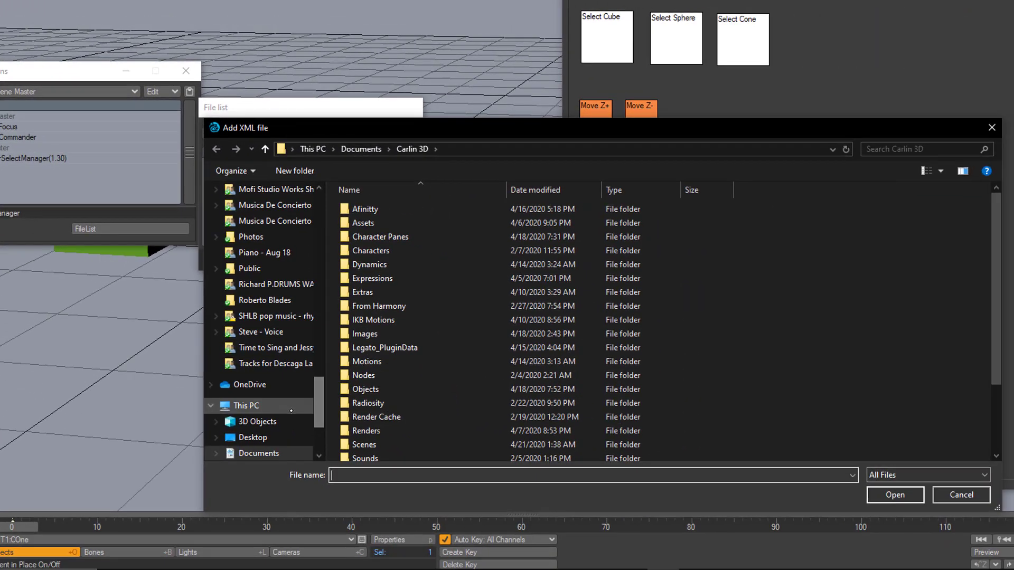
left_click(253, 438)
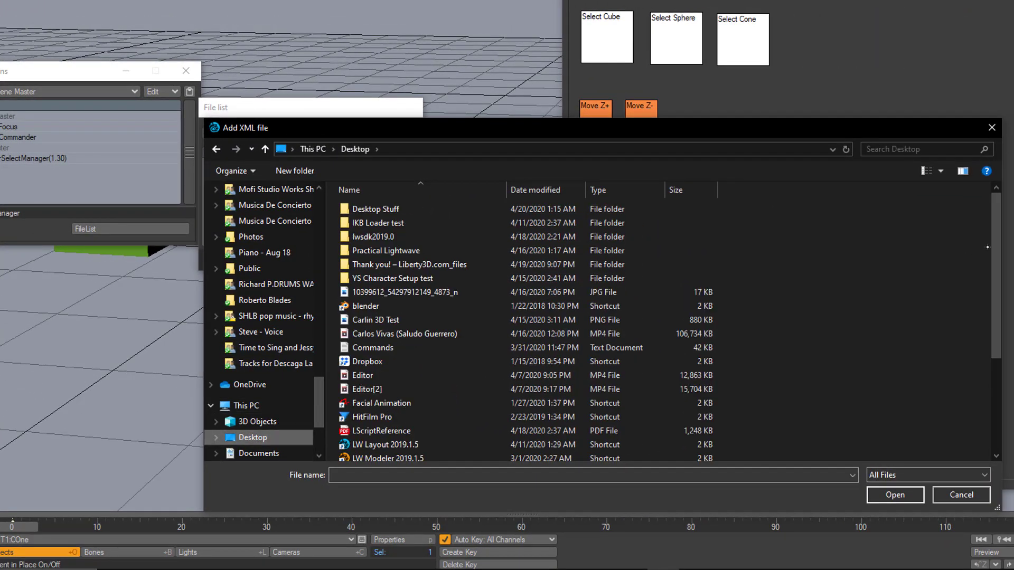
scroll(390, 454, "down", 4)
double_click(389, 454)
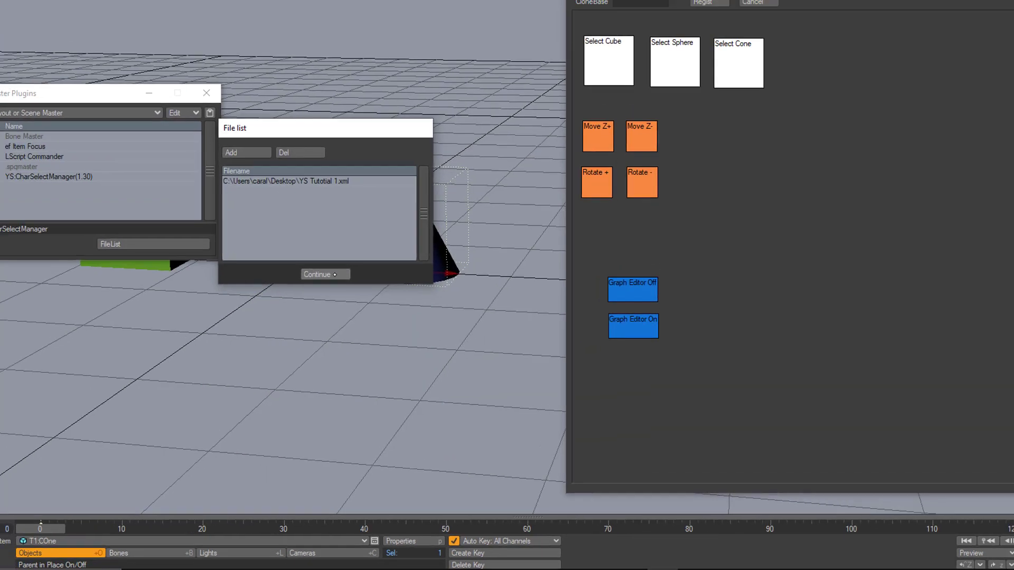
left_click(324, 275)
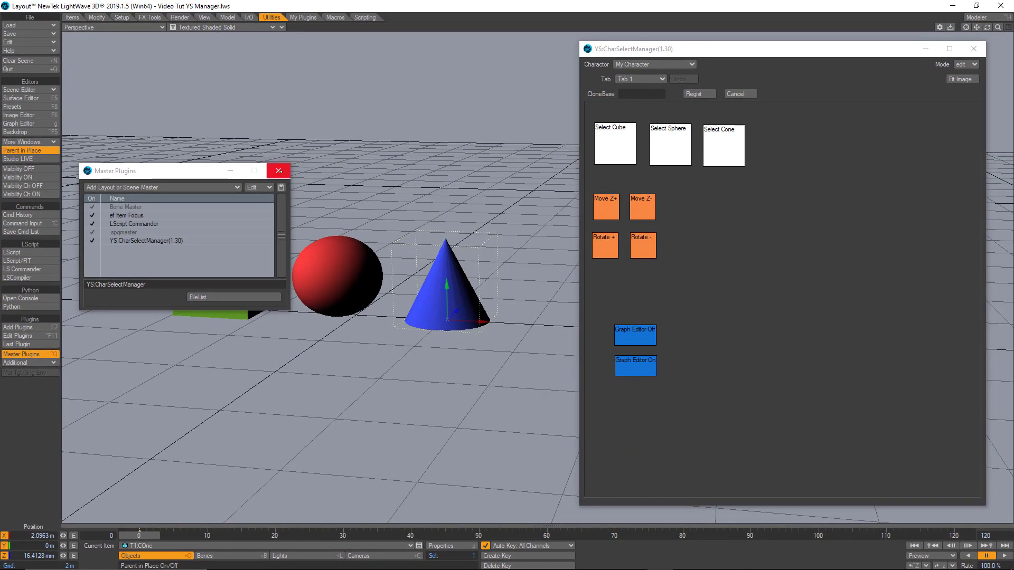
left_click(279, 171)
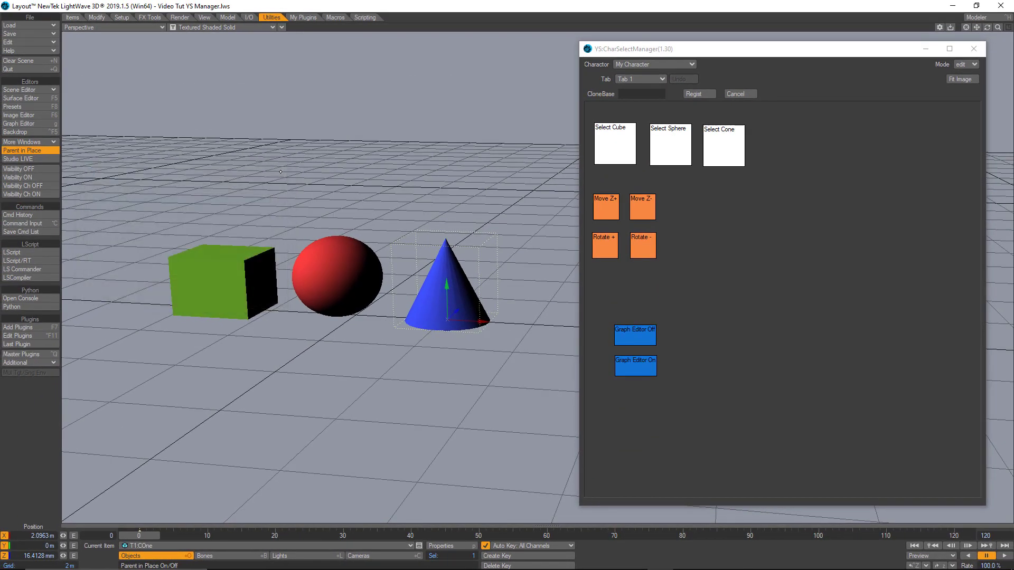
left_click(675, 142)
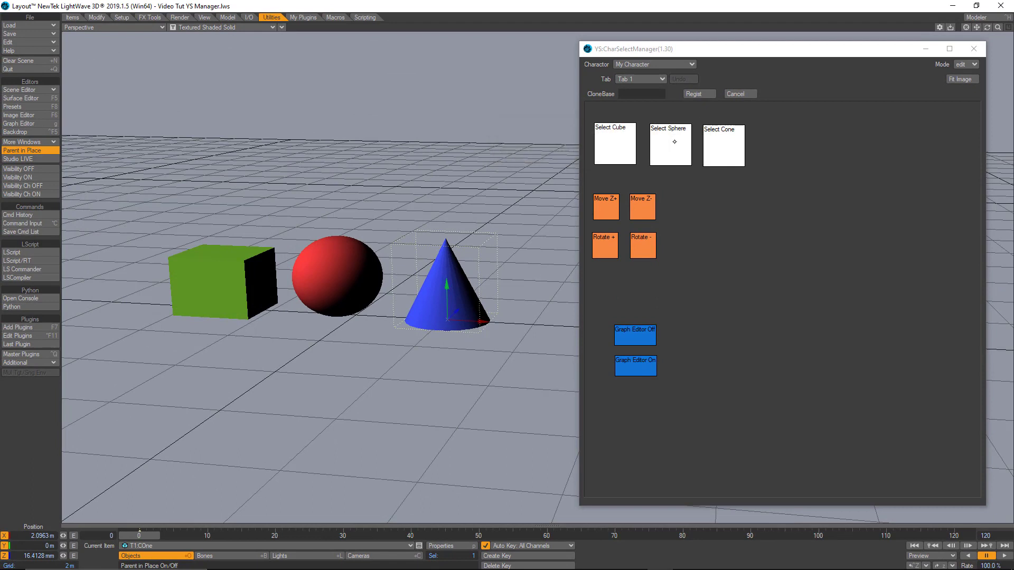